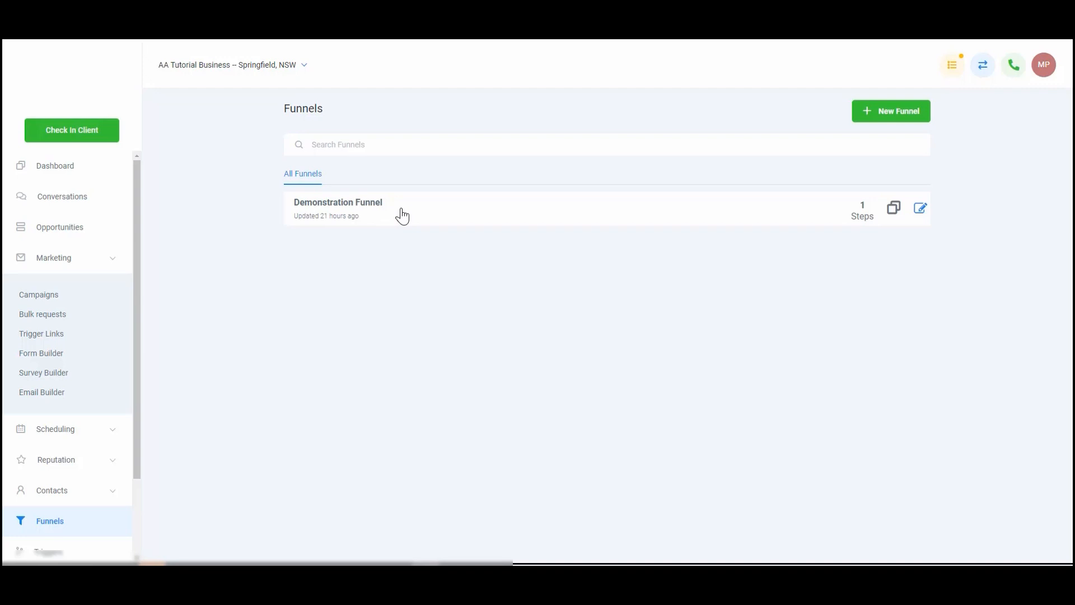
Add a new step named Basic Demonstration with the path basic-demo to the Demonstration Funnel
left_click(371, 208)
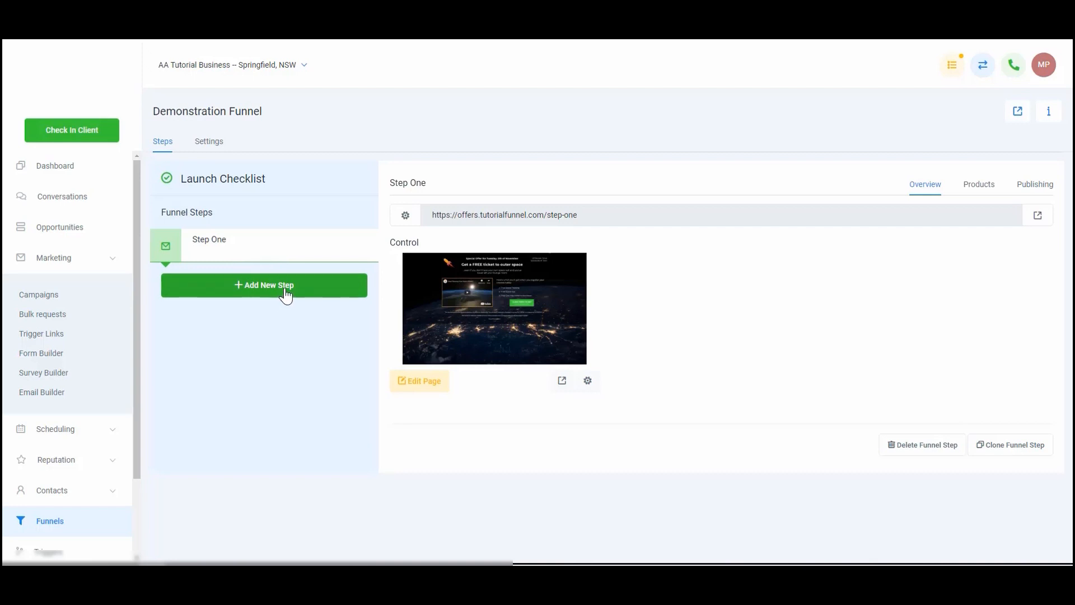
left_click(274, 292)
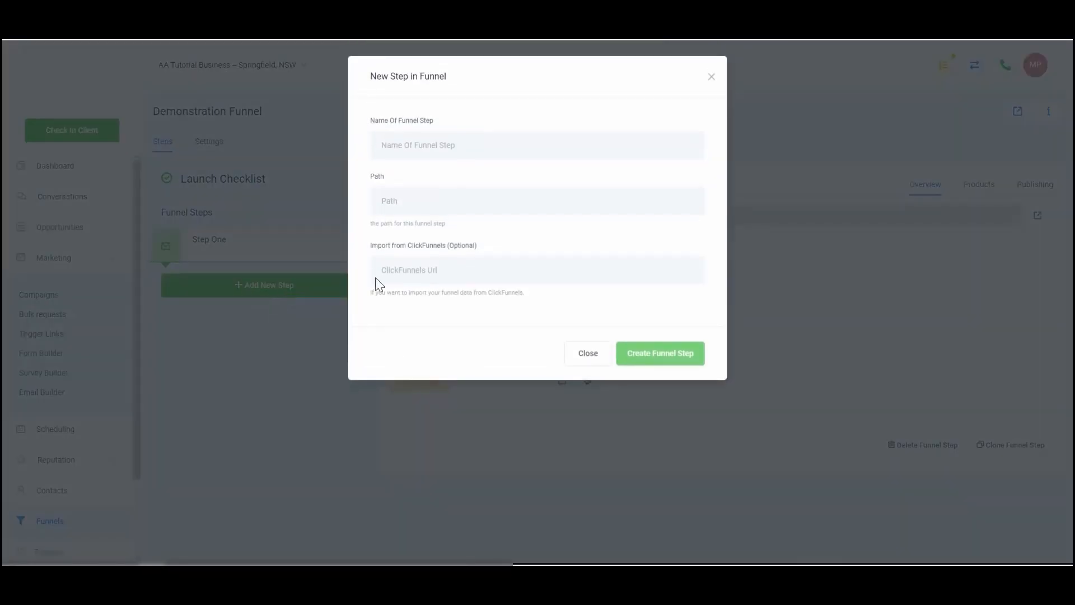
left_click(496, 149)
type("Bs")
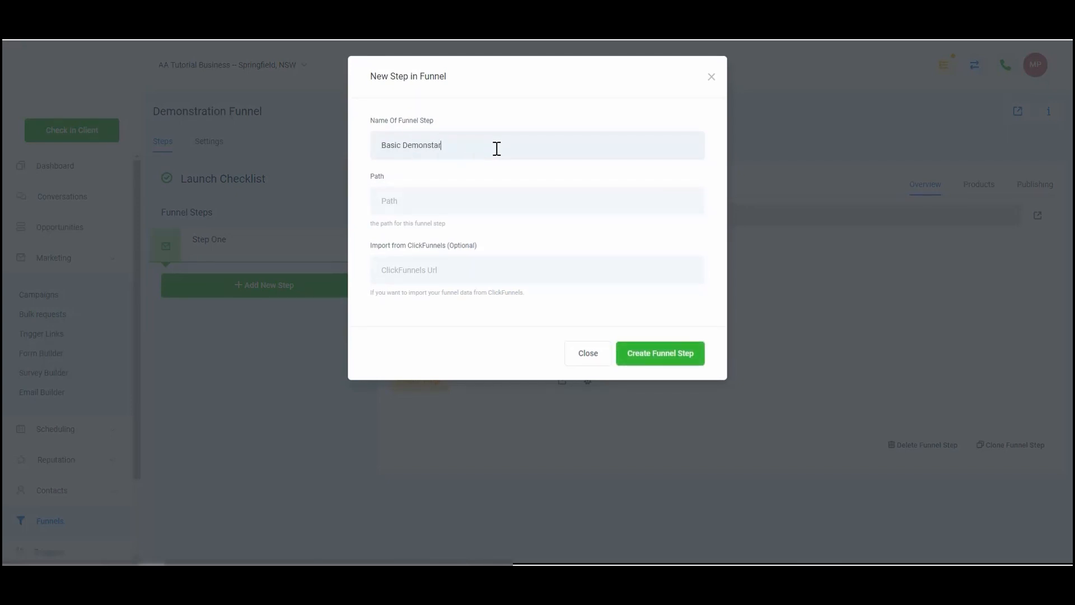
left_click(468, 204)
type("basic-demo")
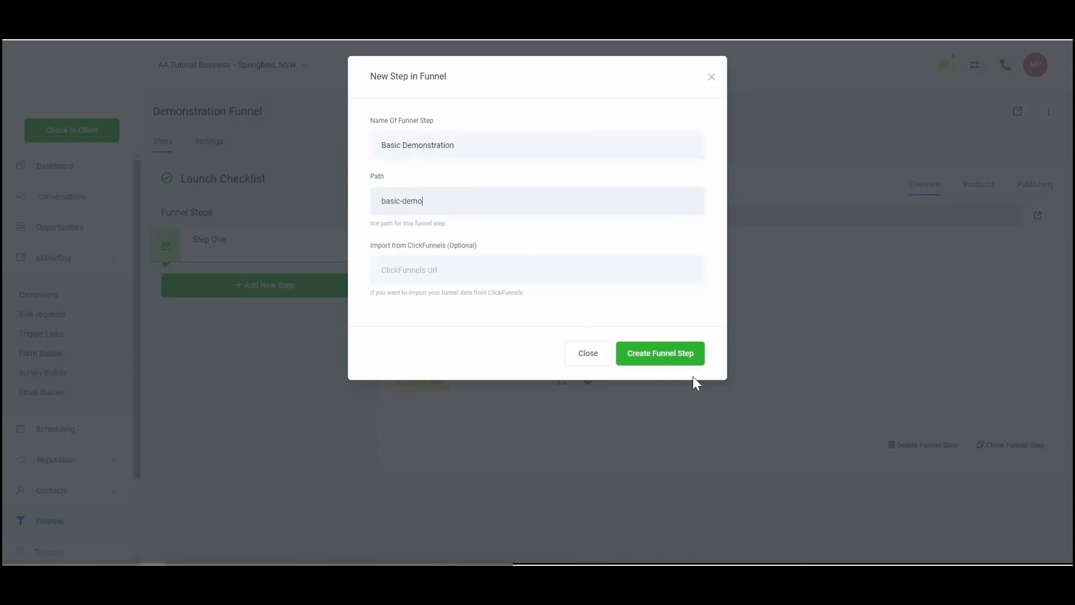
left_click(652, 361)
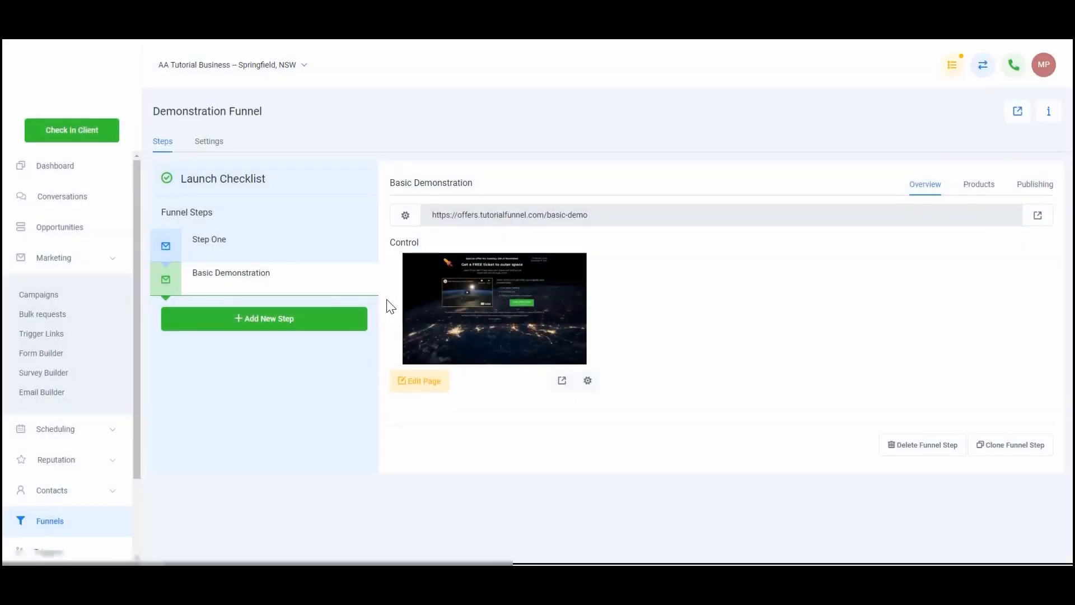
Open the Basic Demonstration step's page for editing and check its mobile layout before returning to the desktop layout
mouse_move(261, 283)
left_mouse_down()
mouse_move(267, 242)
mouse_move(268, 290)
left_mouse_up()
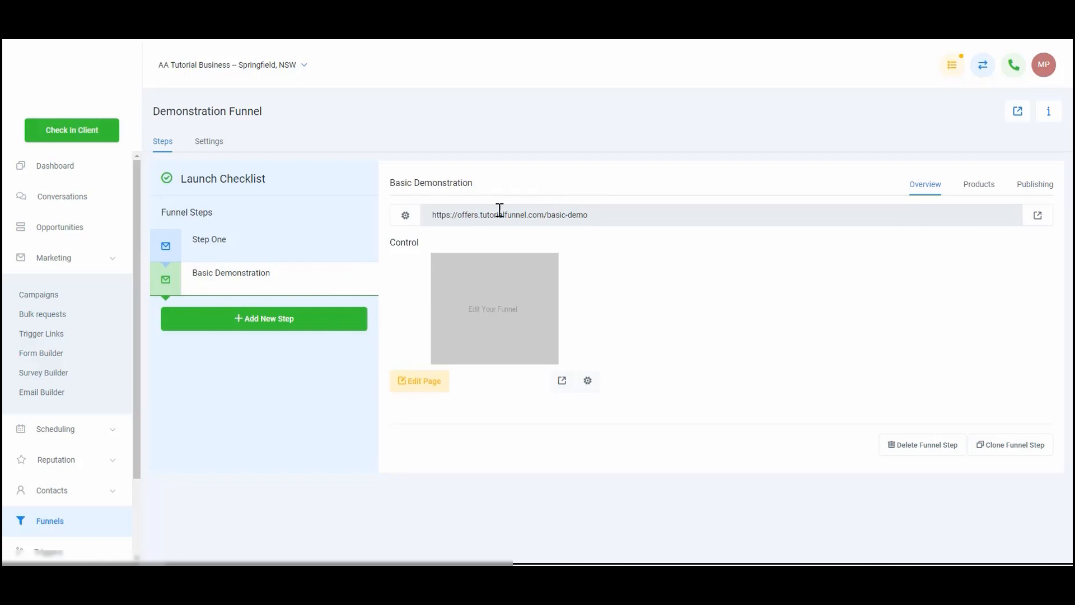
left_click(421, 386)
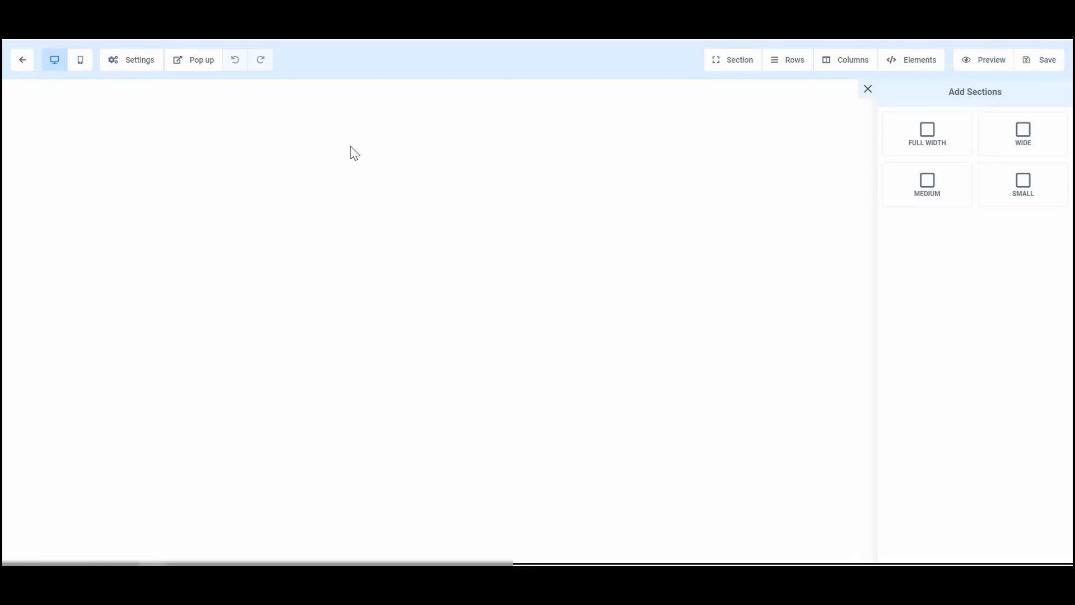
left_click(82, 66)
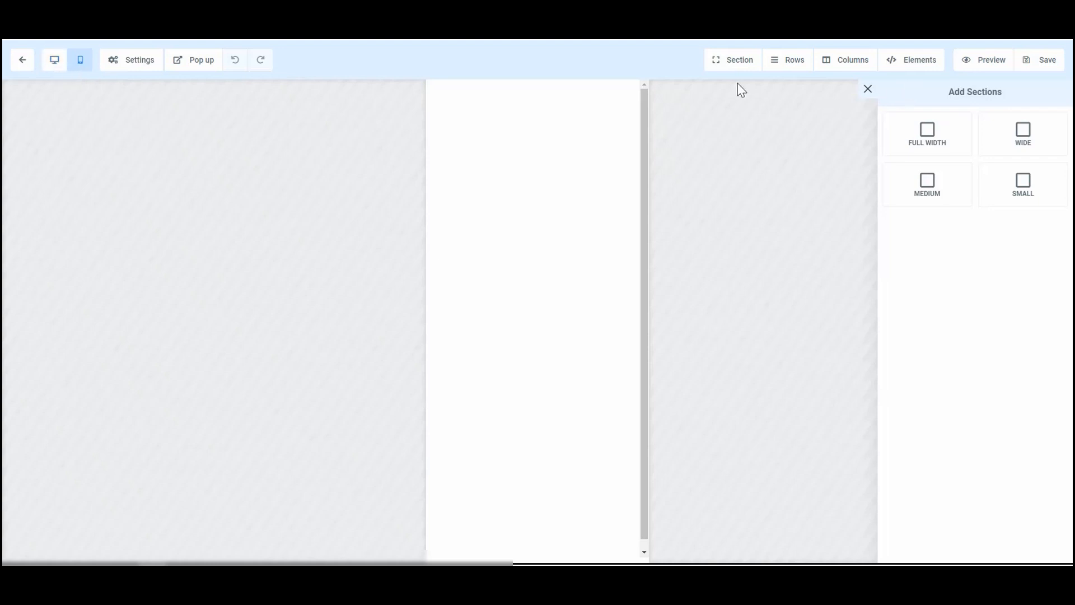
left_click(56, 62)
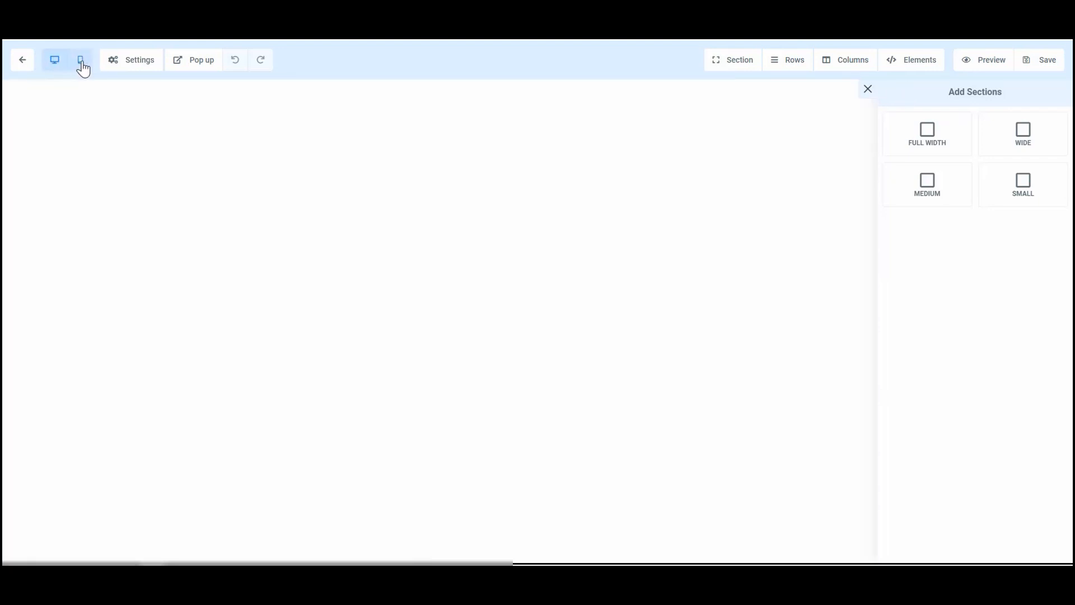
Look over the available page settings and the empty pop-up, leaving the pop-up closed
left_click(130, 66)
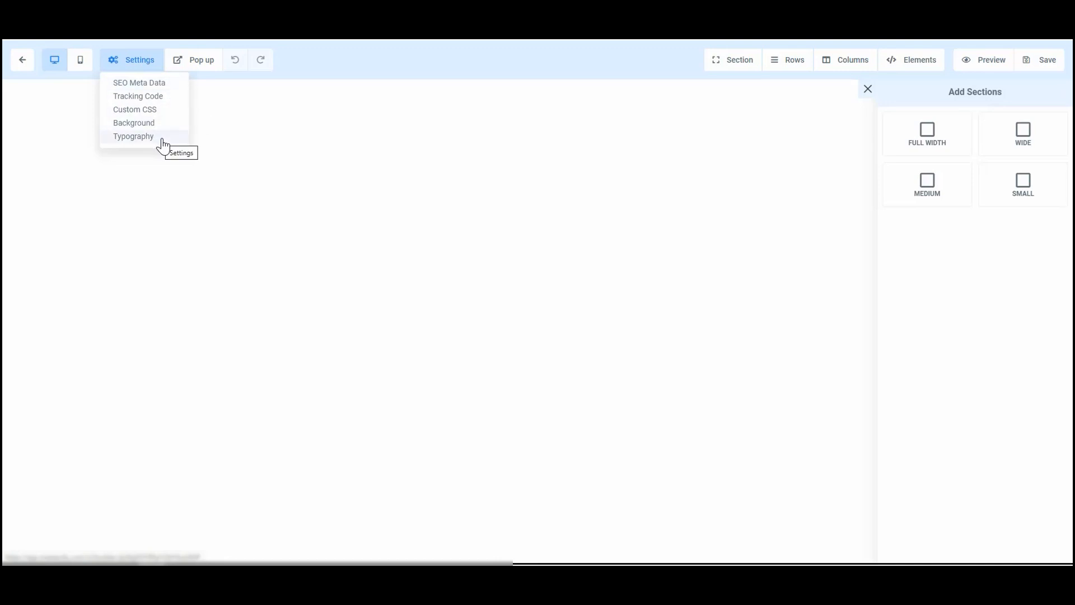
left_click(202, 88)
left_click(193, 64)
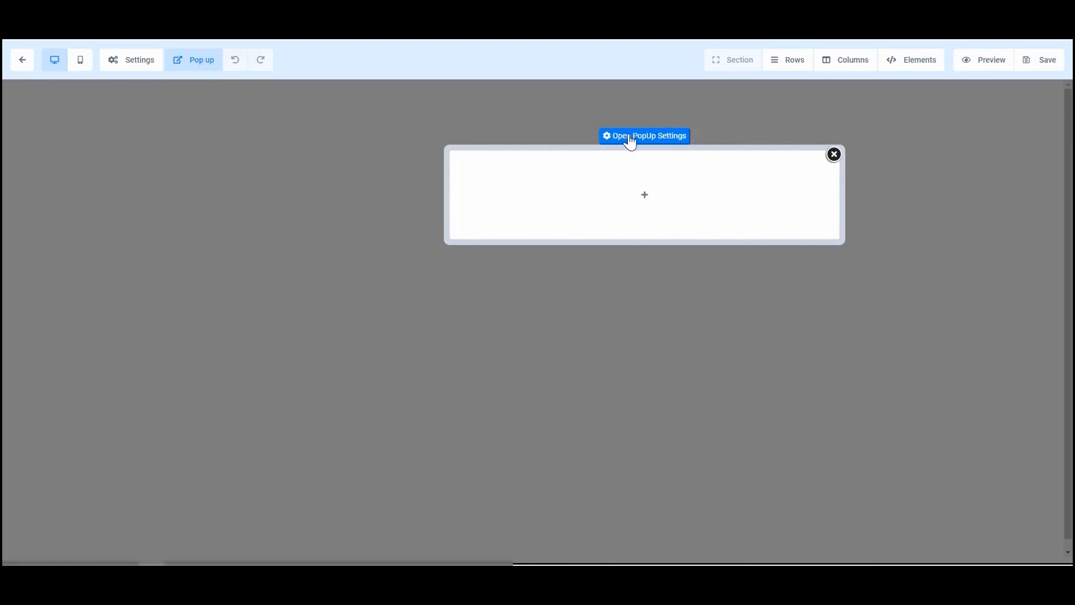
left_click(834, 155)
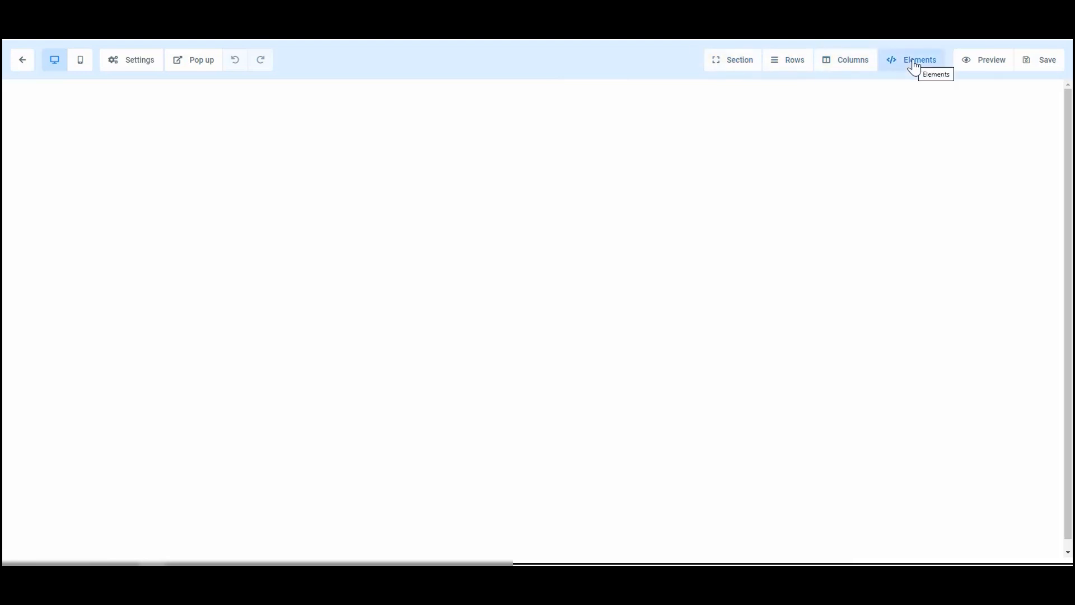
left_click(742, 63)
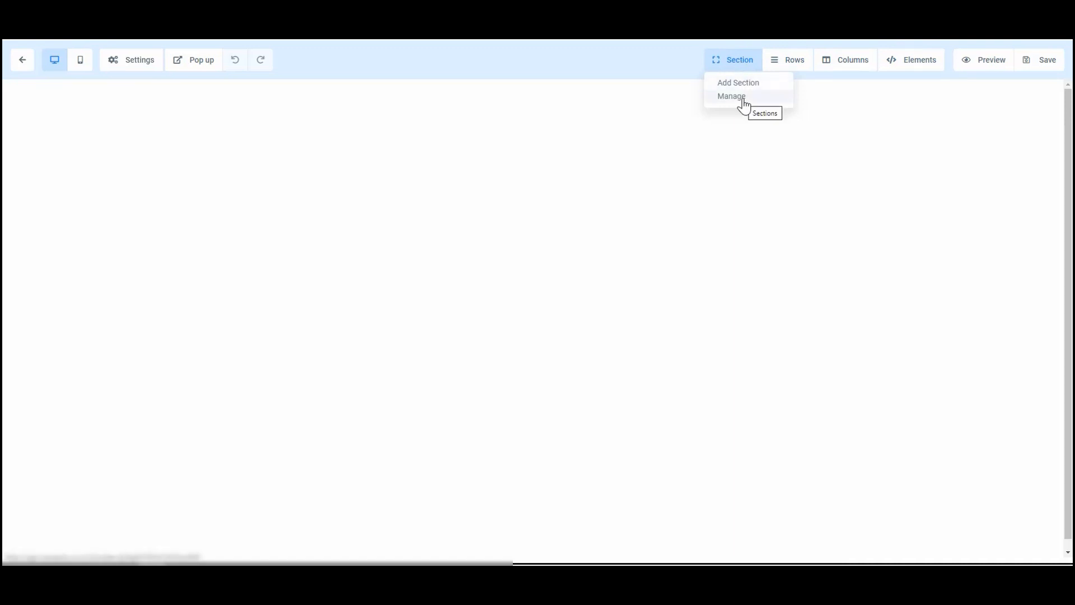
left_click(786, 63)
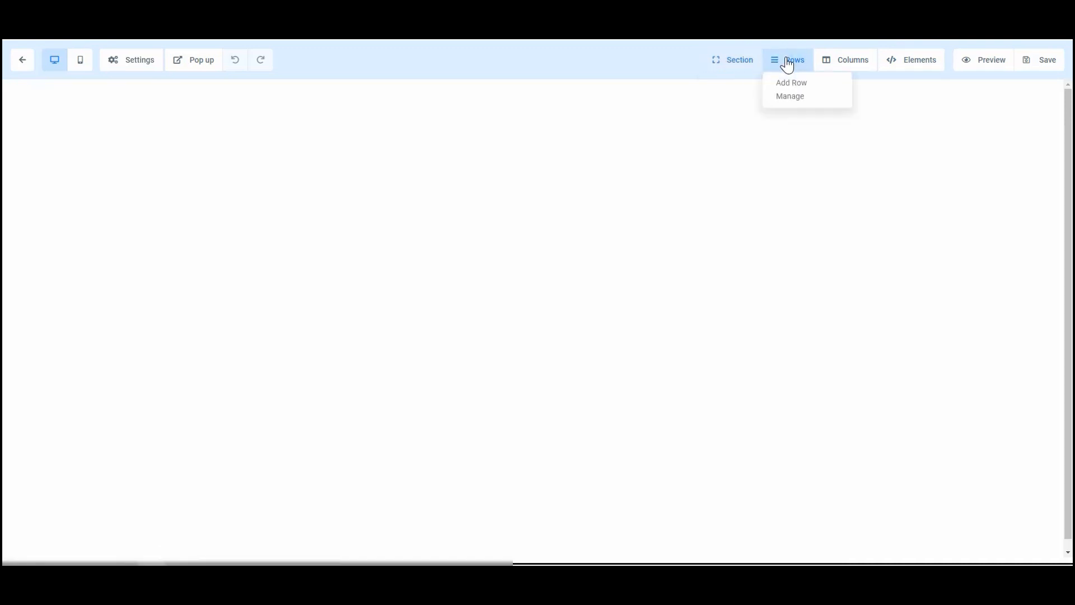
left_click(850, 62)
left_click(896, 62)
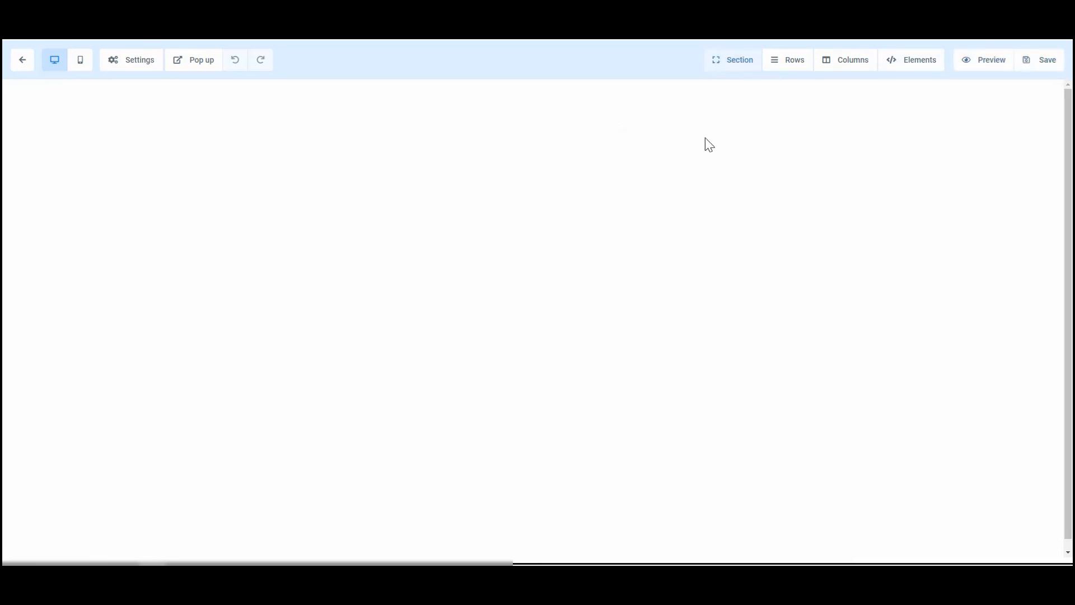
Try a medium section and a wide section on the blank page, deleting each one
left_click(739, 62)
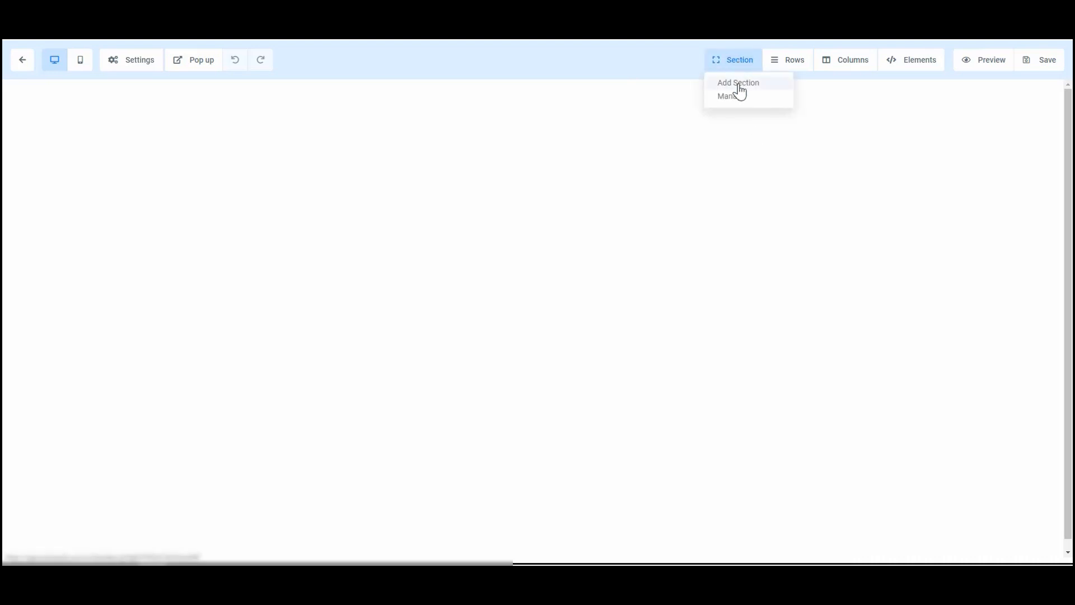
left_click(738, 85)
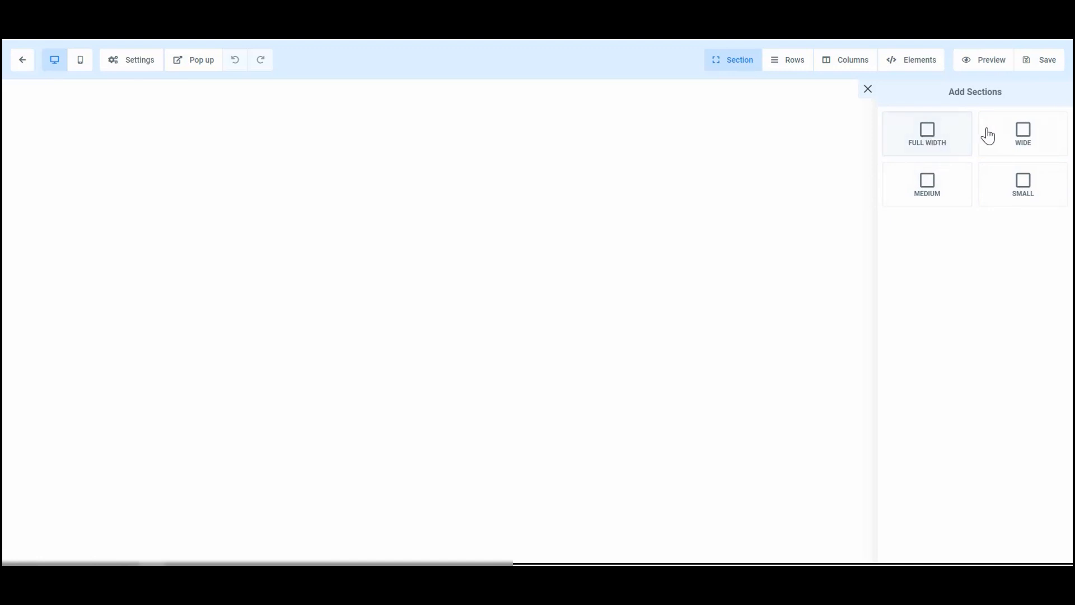
left_click(948, 191)
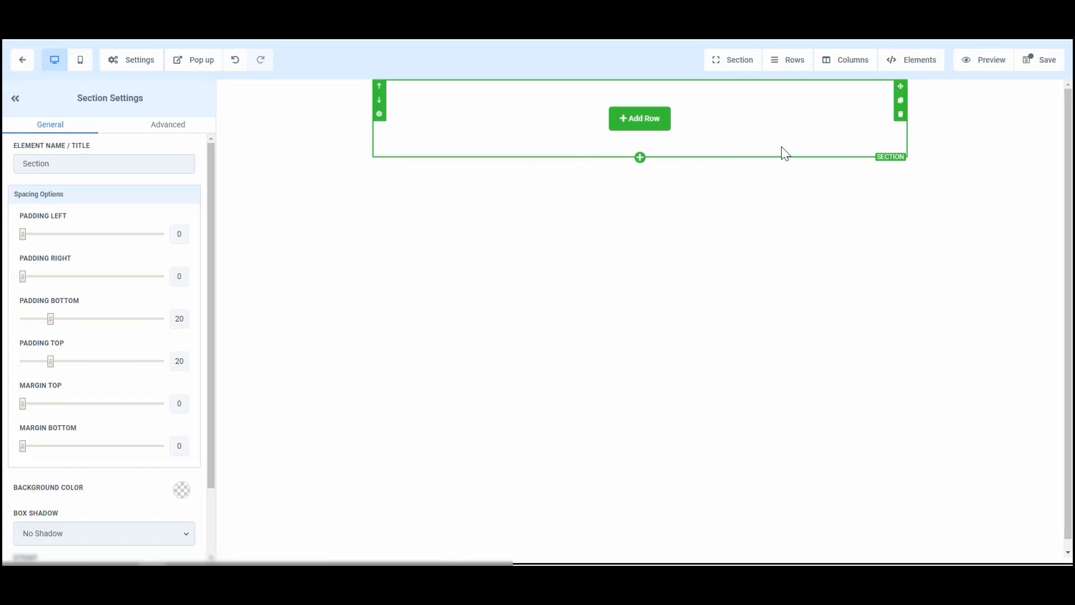
left_click(901, 114)
left_click(734, 62)
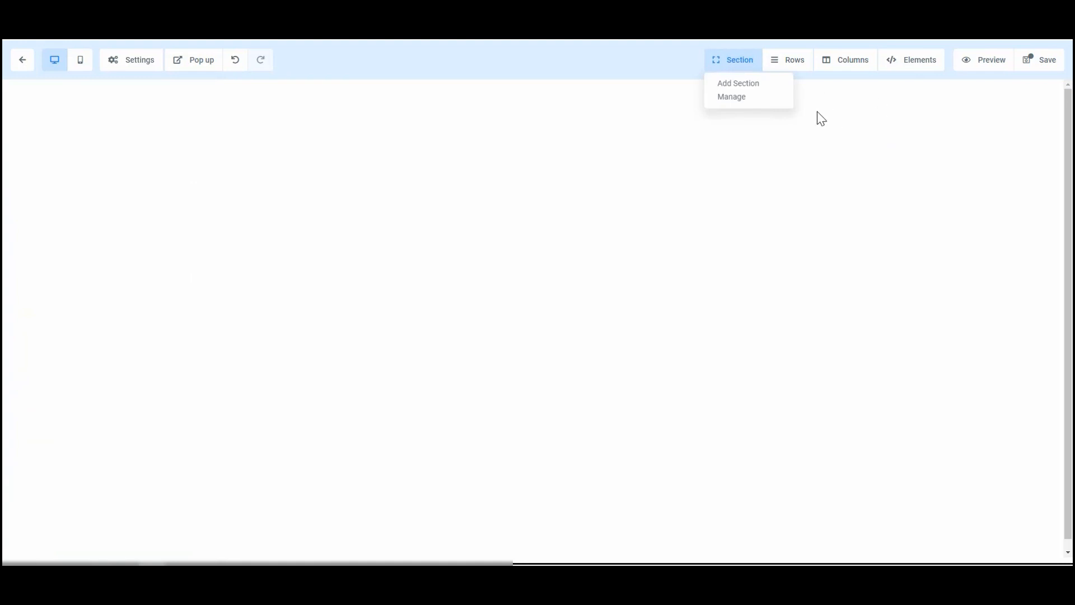
left_click(738, 87)
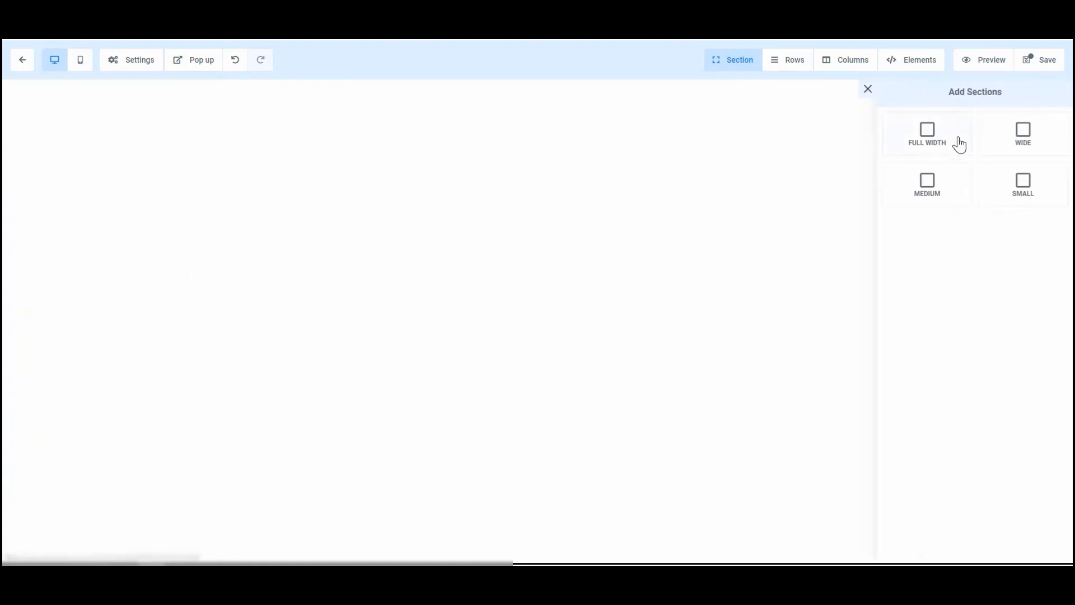
left_click(1008, 144)
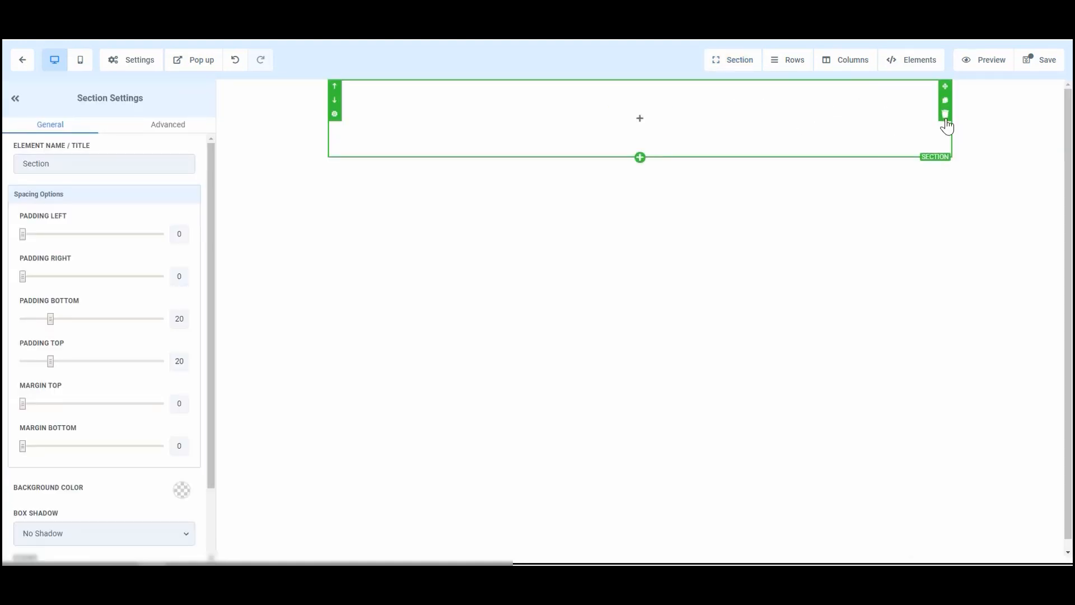
left_click(946, 114)
Add a full-width section to the page and review its general and advanced settings
left_click(731, 62)
left_click(747, 85)
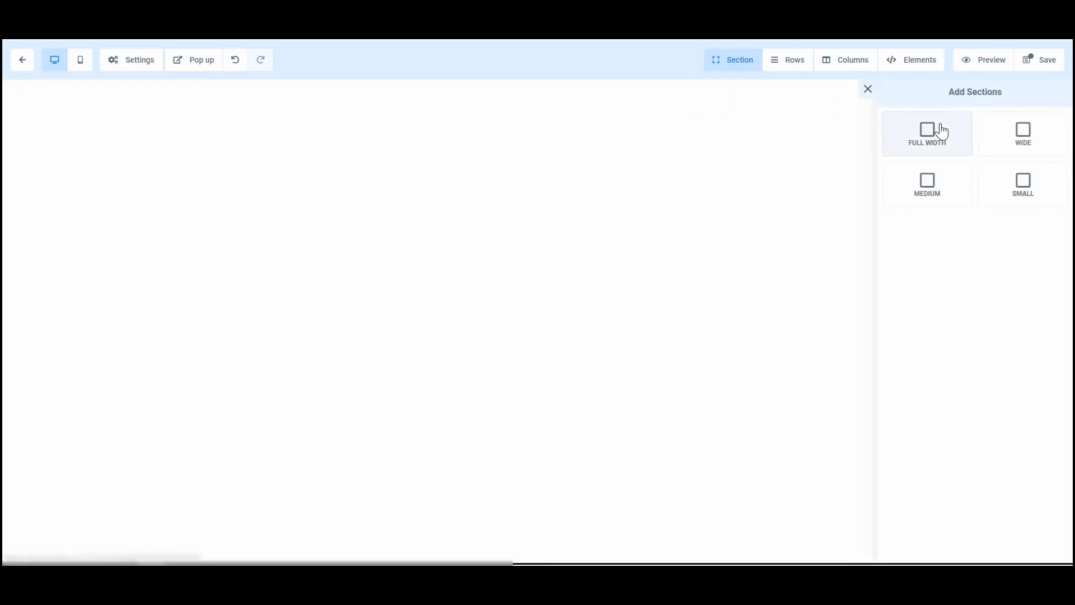
left_click(938, 131)
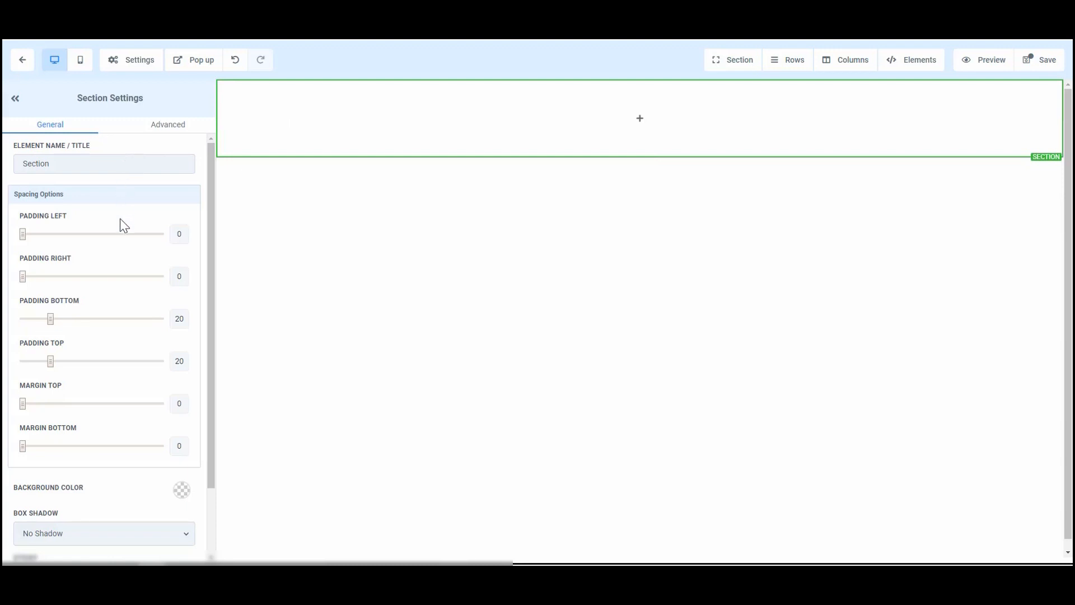
scroll(124, 308, "down", 3)
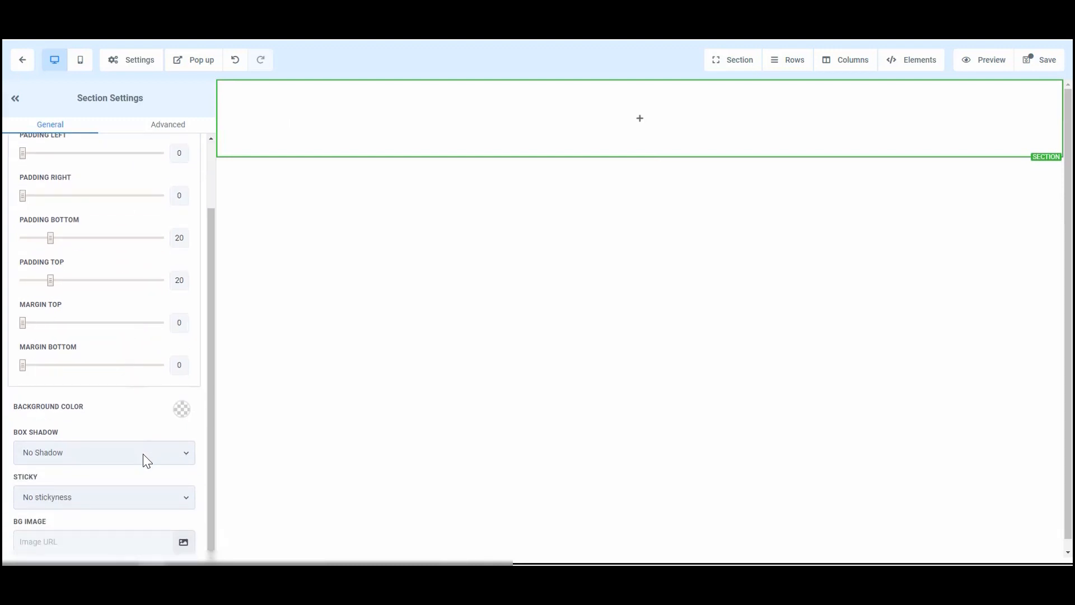
scroll(144, 455, "up", 3)
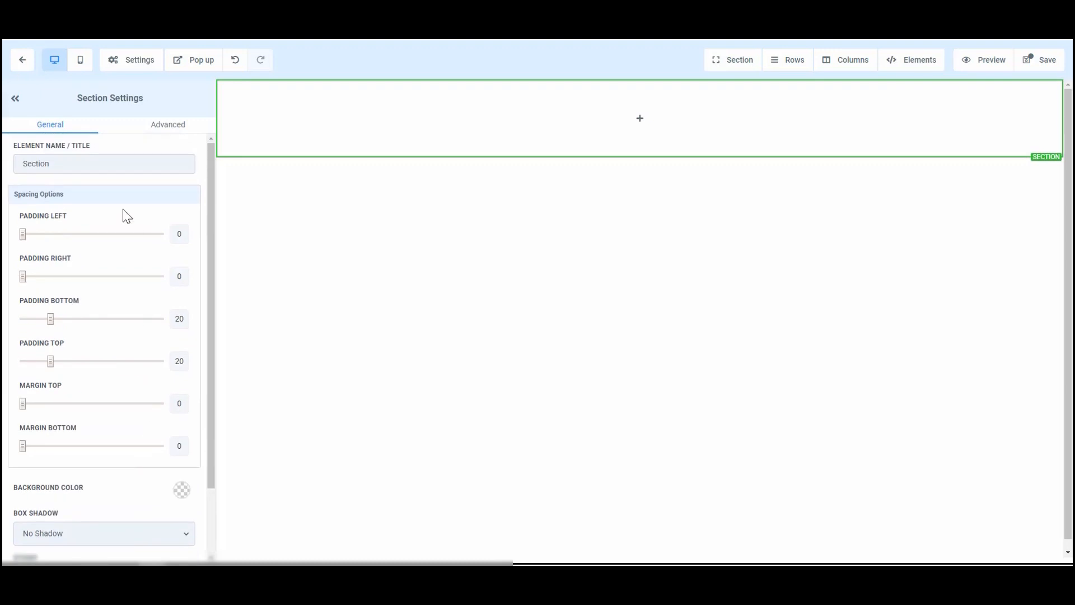
mouse_move(252, 139)
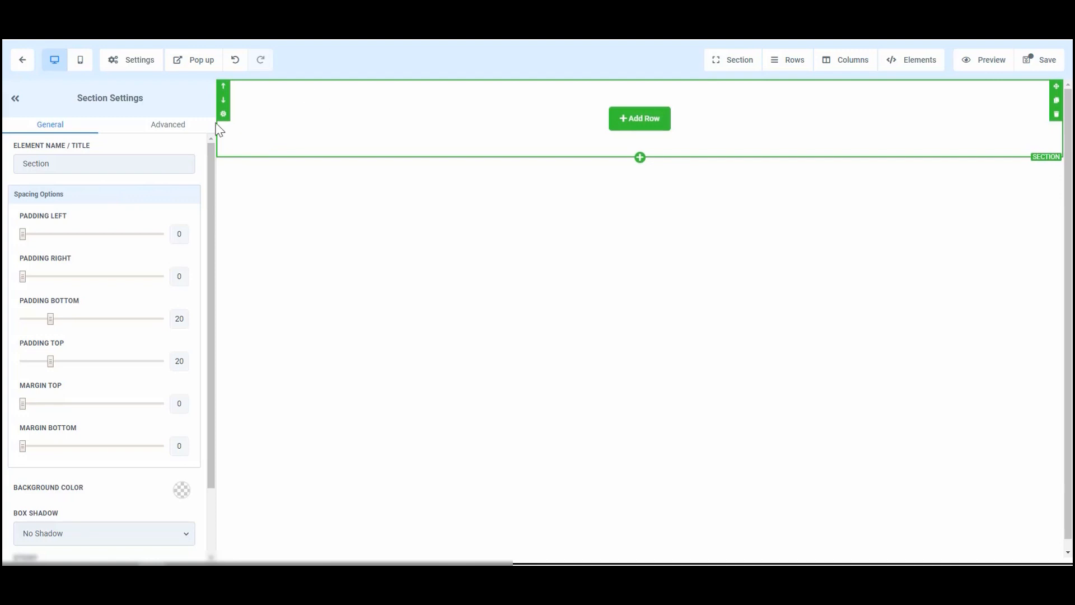
left_click(168, 125)
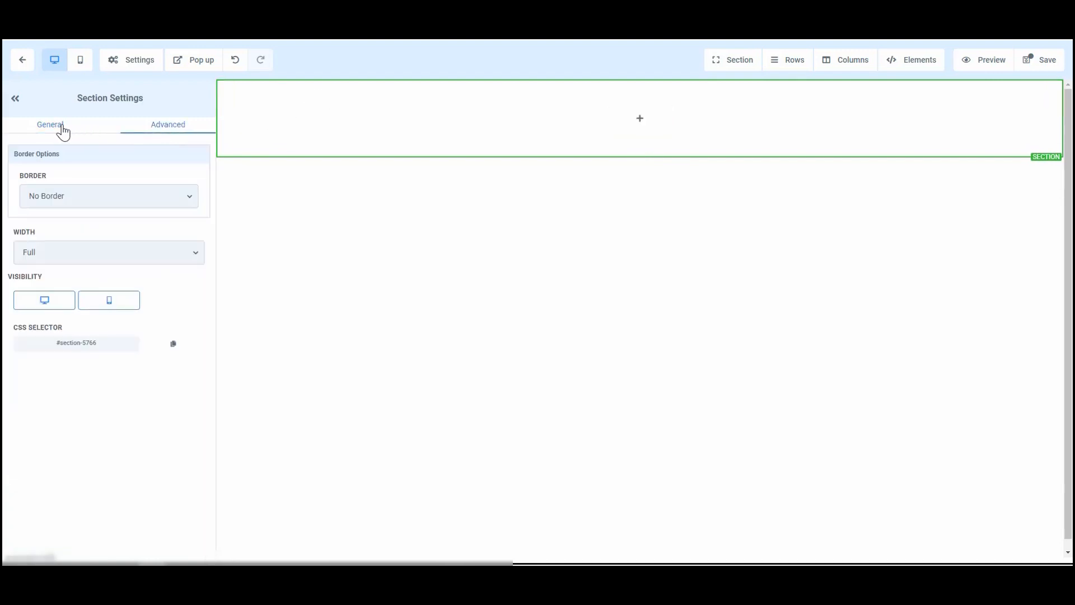
left_click(62, 128)
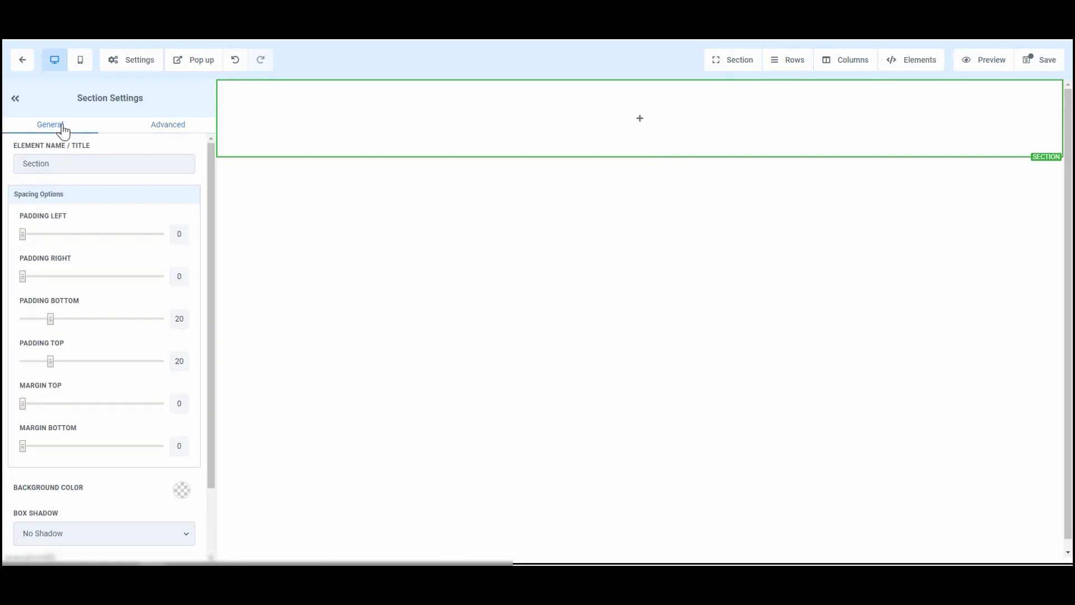
Place a 2-column row inside the full-width section
mouse_move(642, 126)
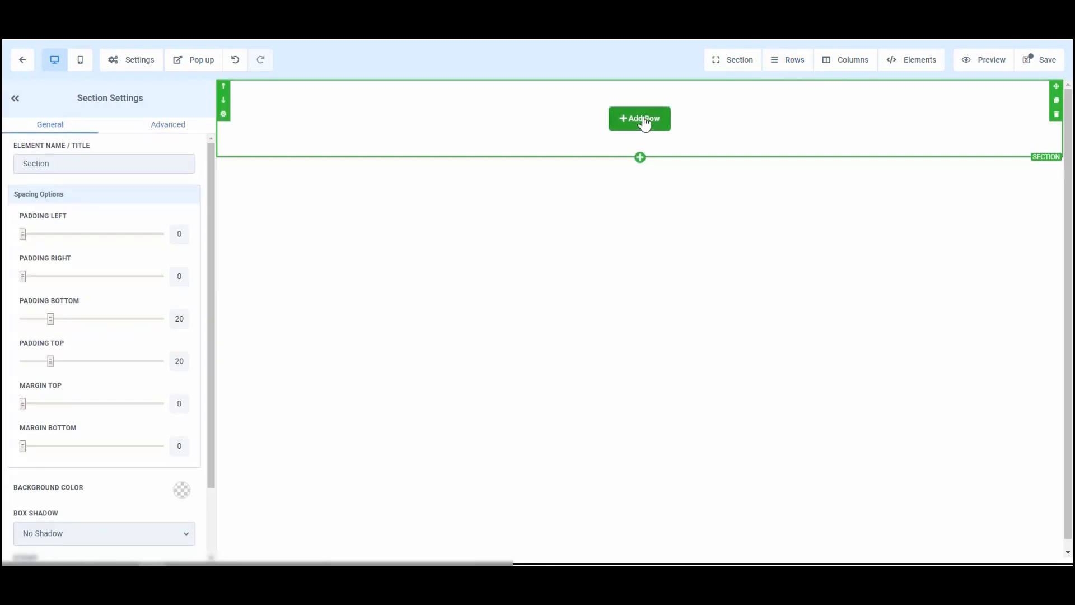
left_click(790, 63)
left_click(789, 84)
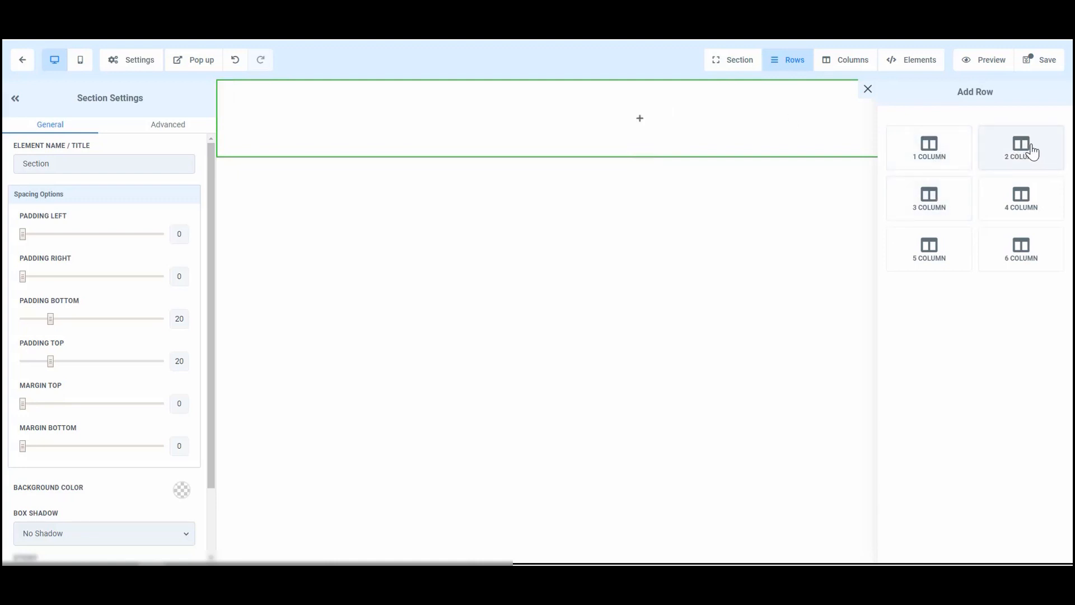
left_click_drag(1030, 150, 654, 137)
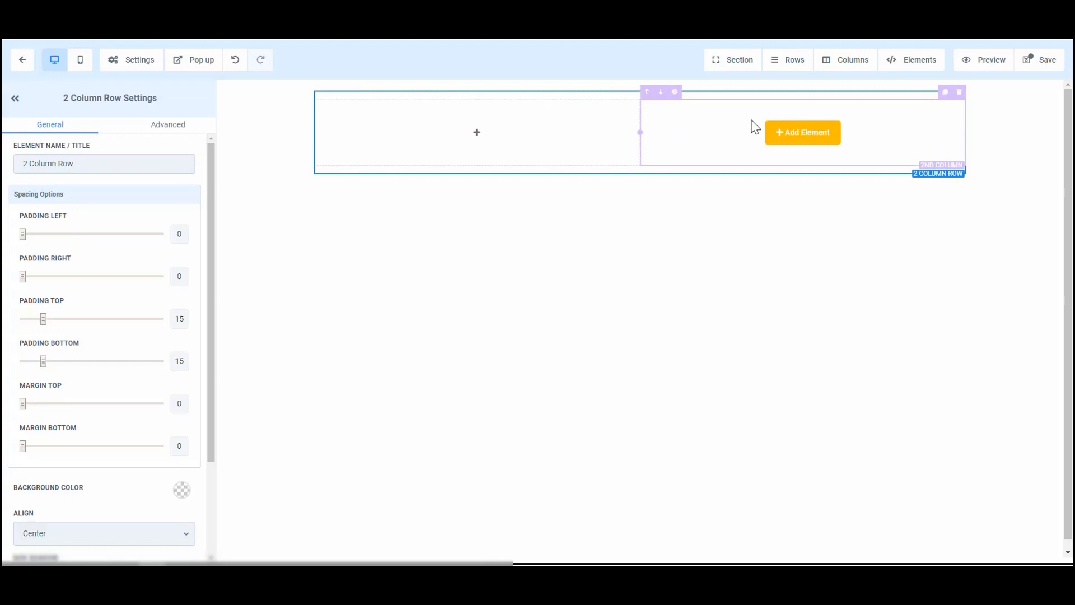
Examine the management lists of the page's sections and rows
left_click(737, 60)
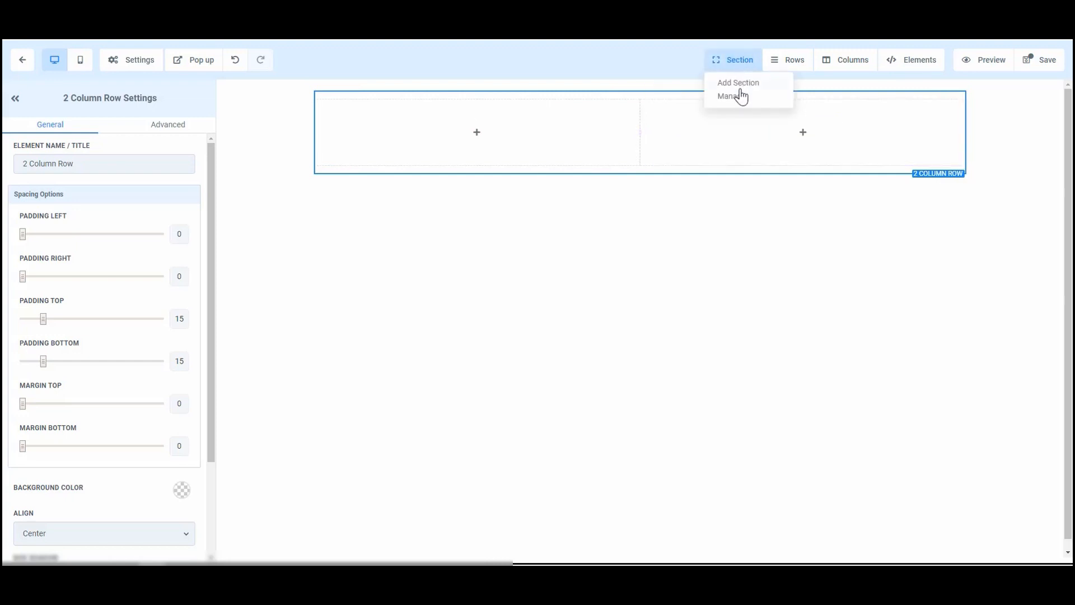
left_click(733, 96)
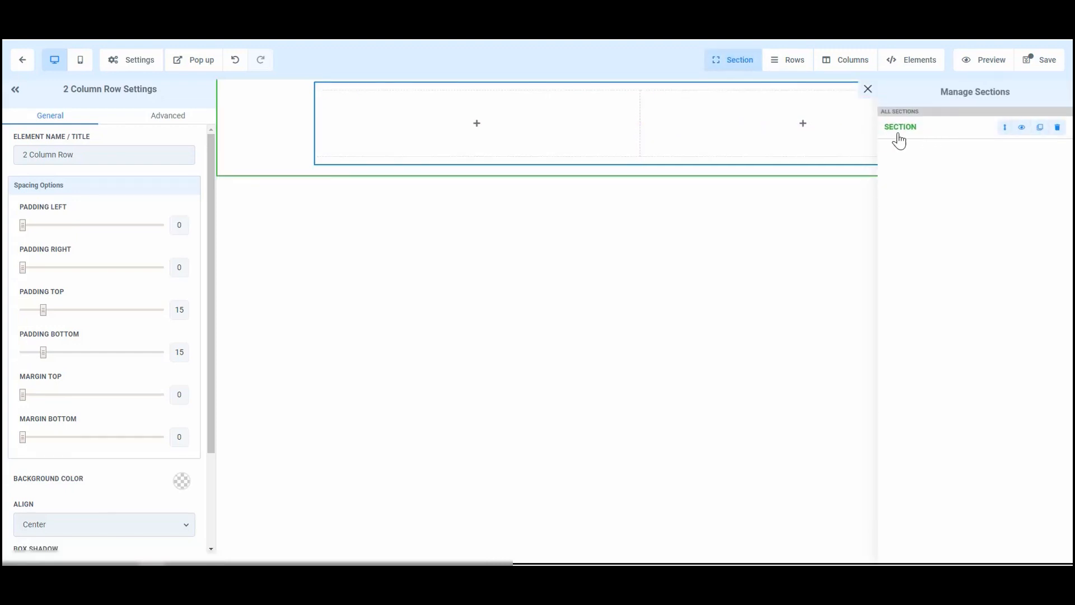
left_click(785, 65)
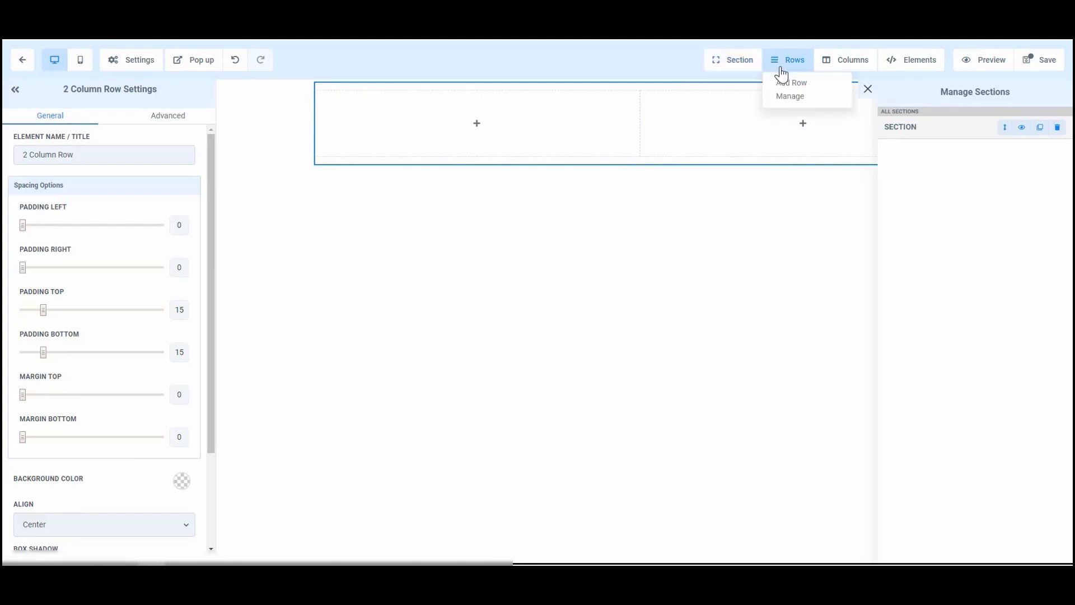
left_click(788, 99)
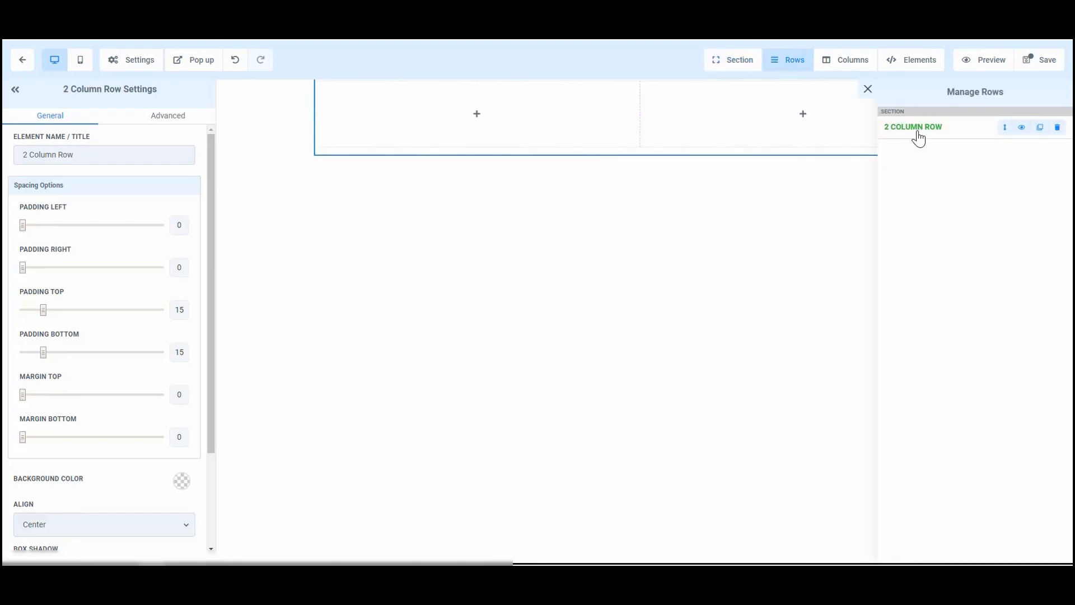
Examine the management list of the page's columns and close it
left_click(846, 64)
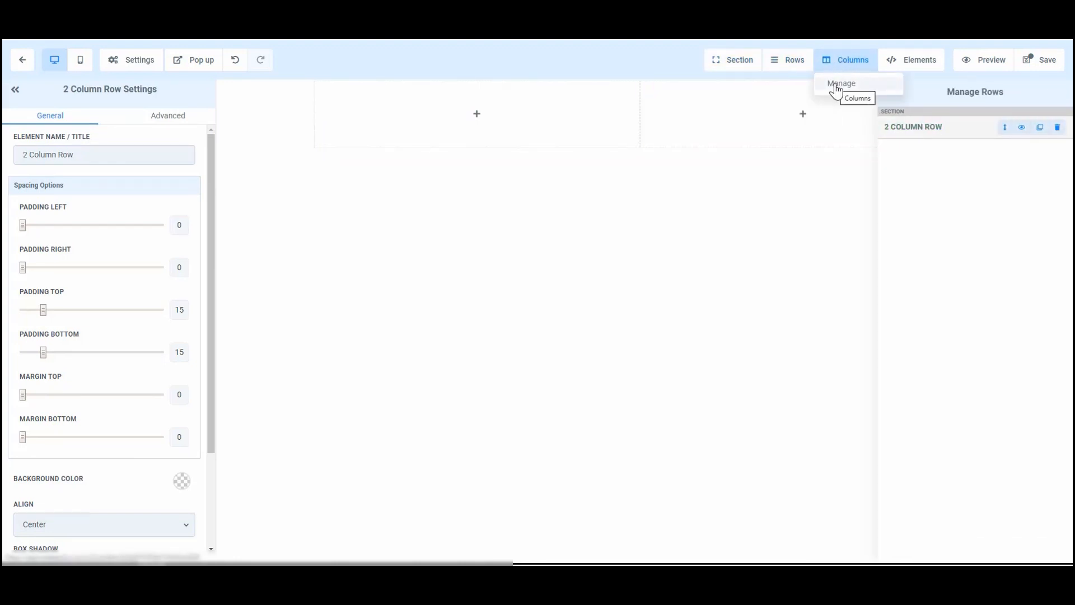
left_click(834, 89)
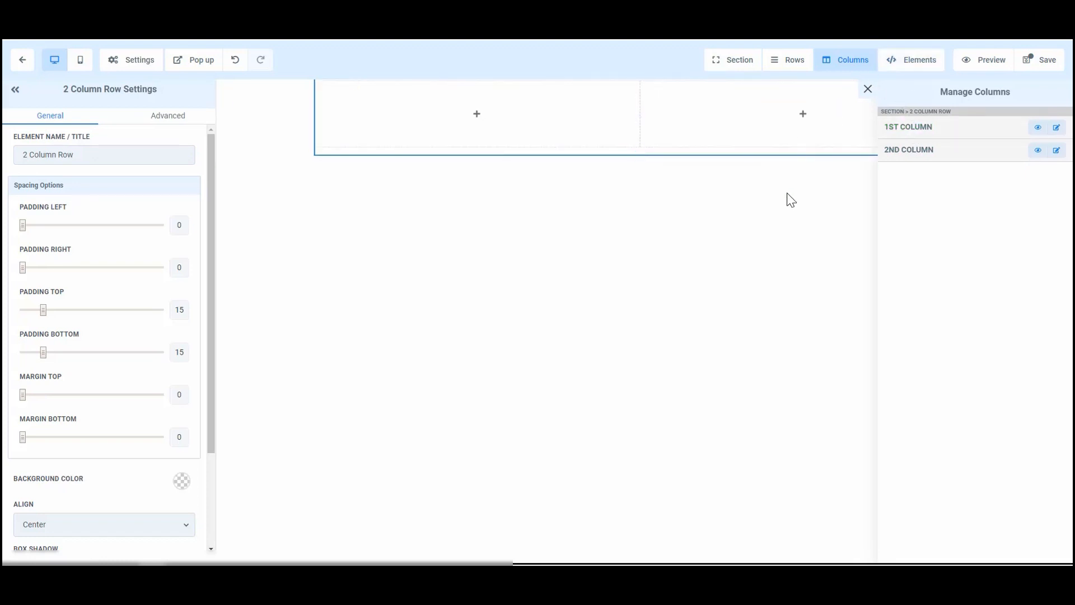
left_click(790, 210)
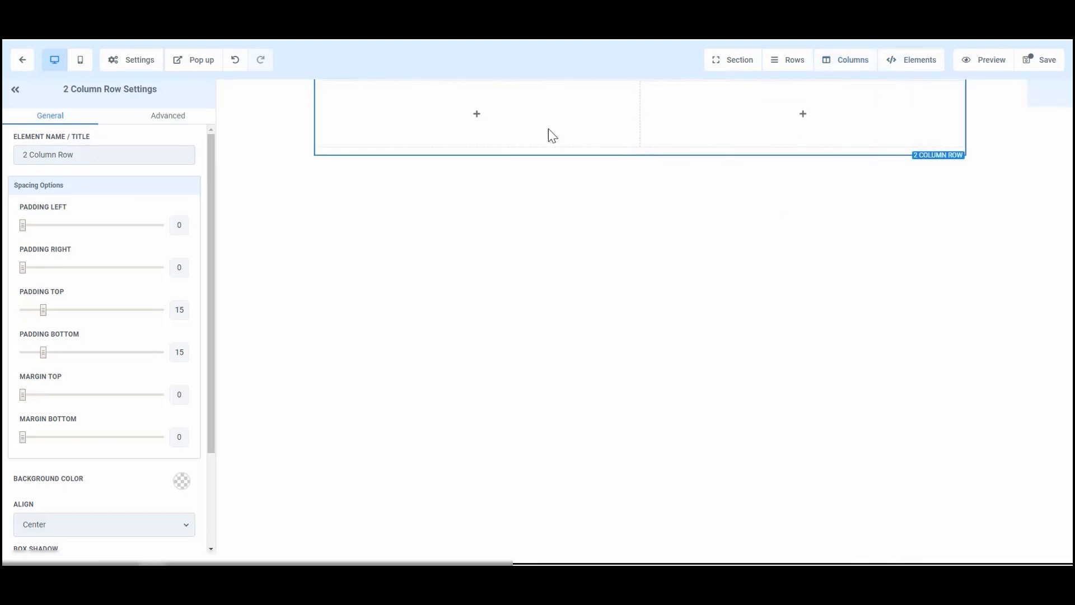
Browse the available elements and add a Headline element to the first column of the 2-column row
left_click(485, 119)
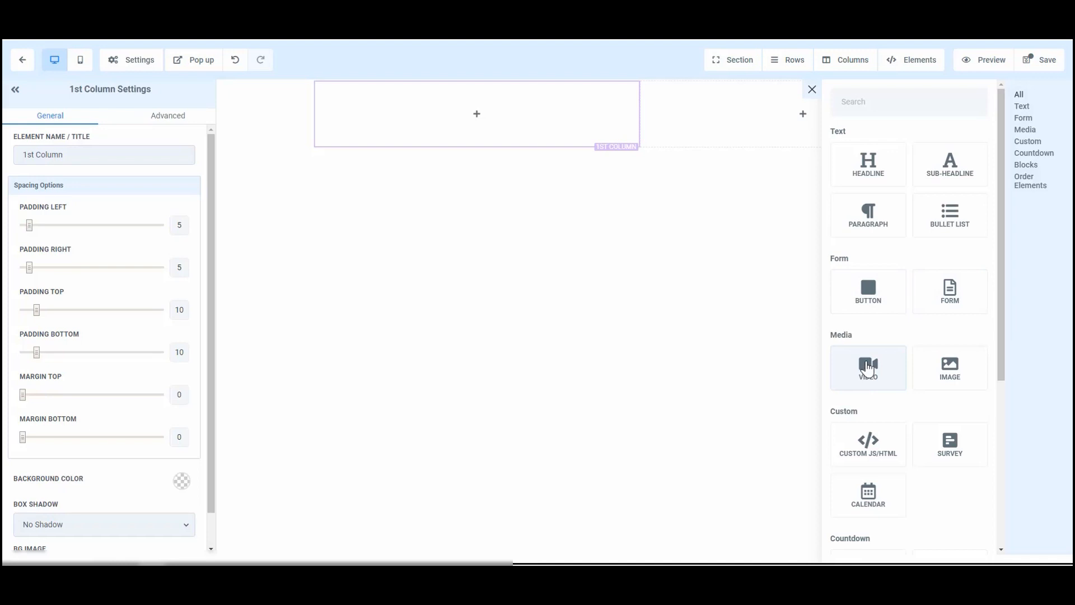
scroll(868, 367, "down", 2)
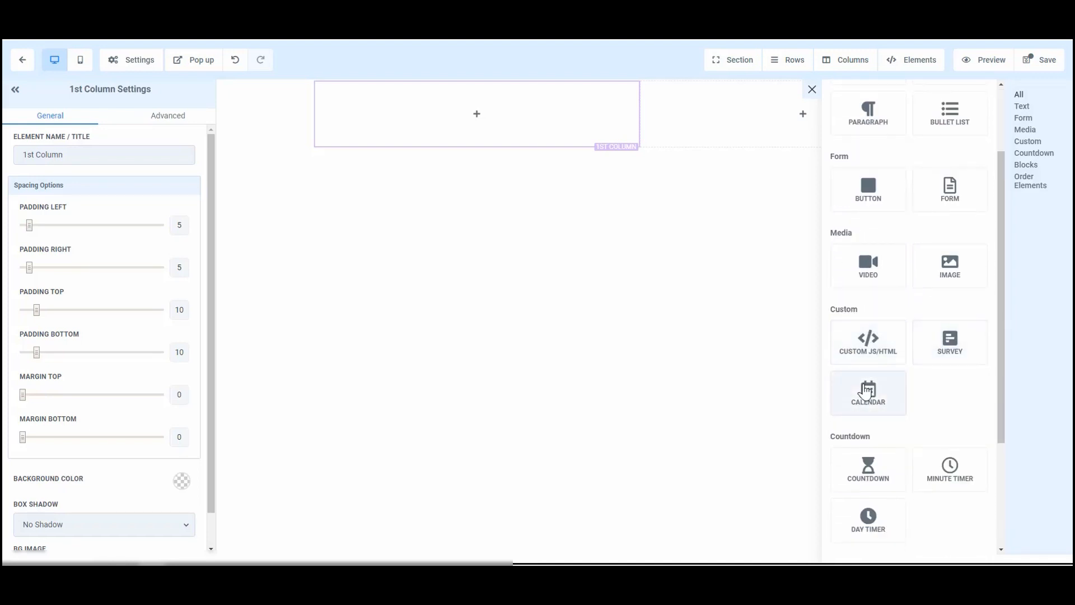
scroll(868, 390, "down", 3)
scroll(868, 314, "down", 1)
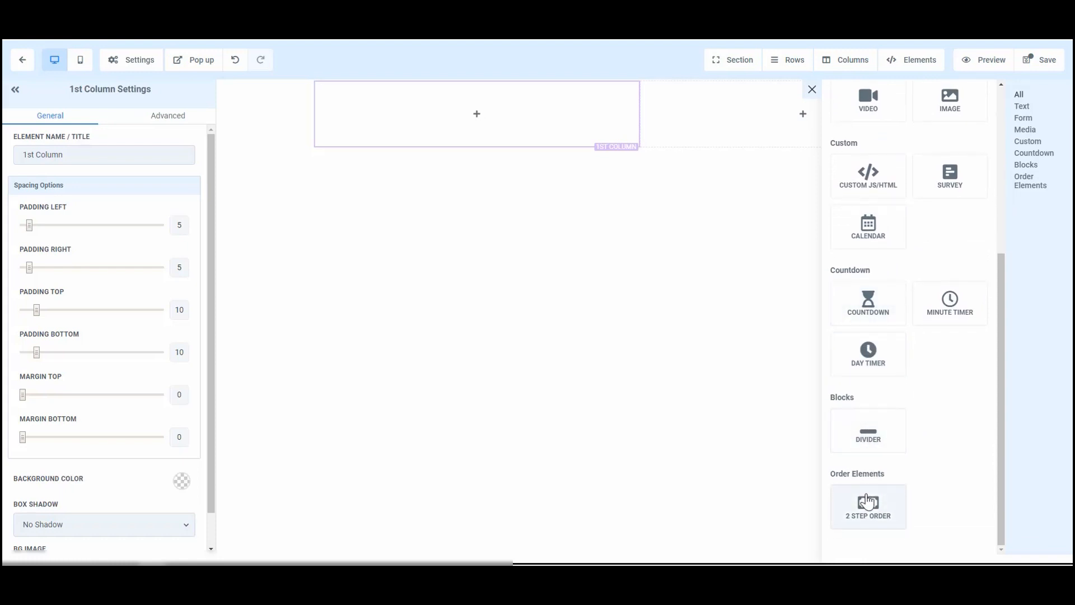
scroll(867, 500, "up", 5)
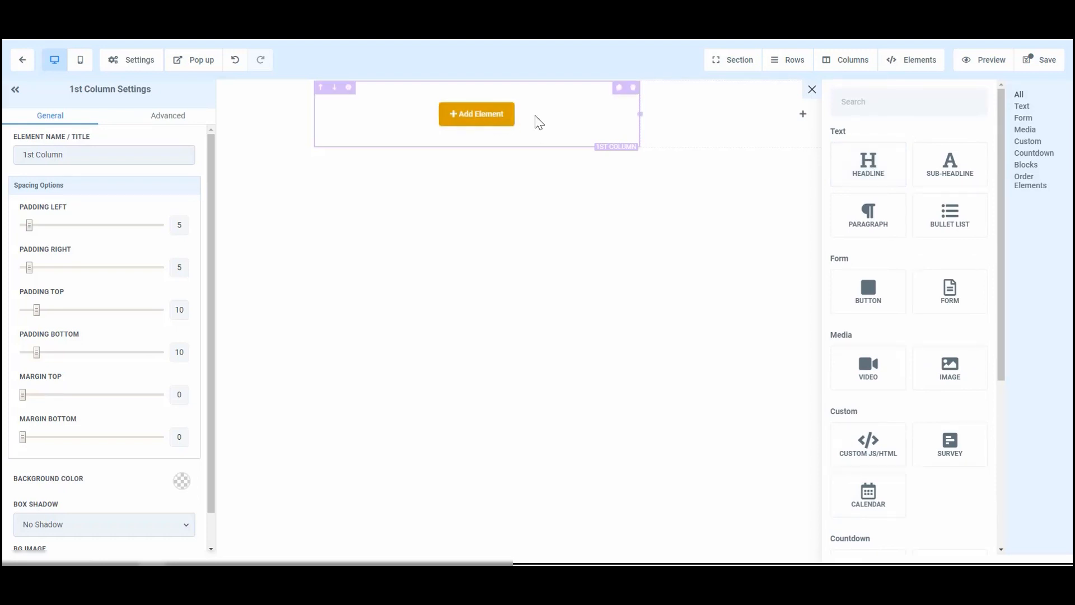
left_click(869, 168)
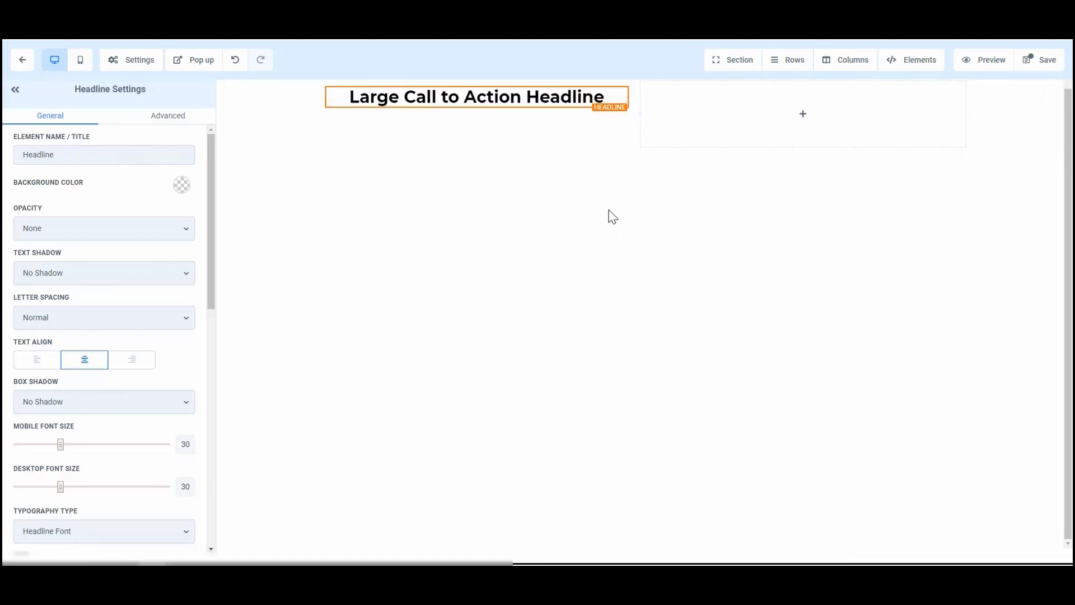
Place a 1-column row beneath the 2-column headline row and add a Video element to it
mouse_move(686, 147)
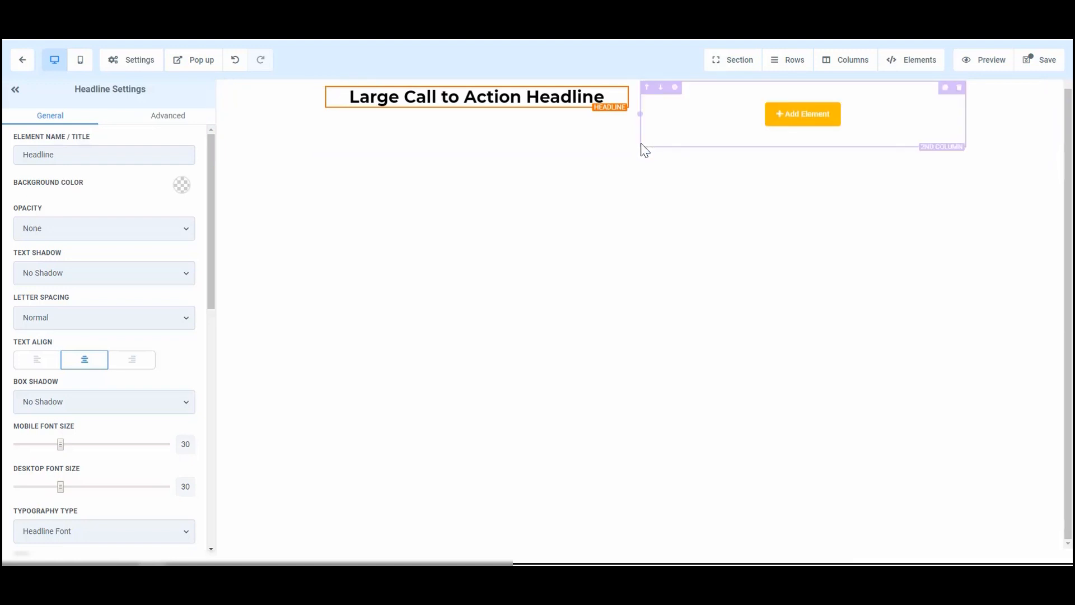
left_click(781, 59)
left_click(790, 84)
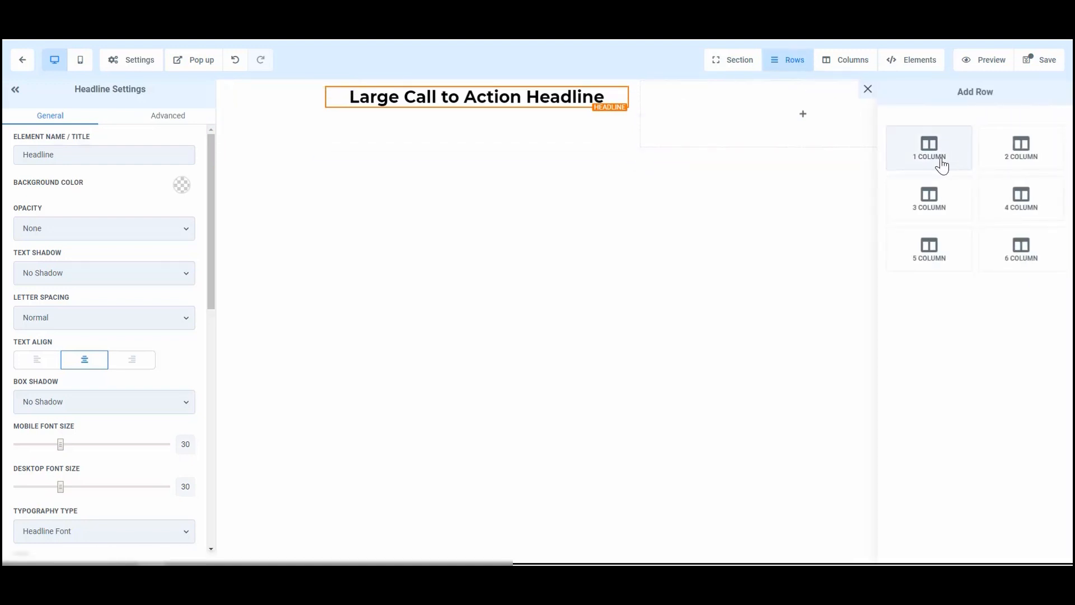
left_click_drag(941, 159, 635, 158)
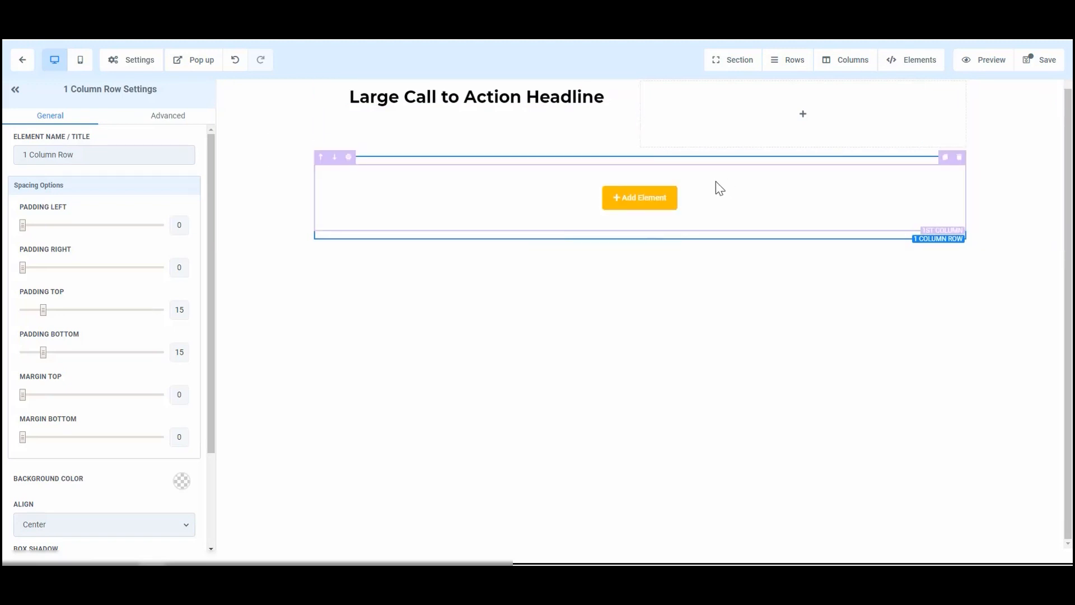
left_click(656, 200)
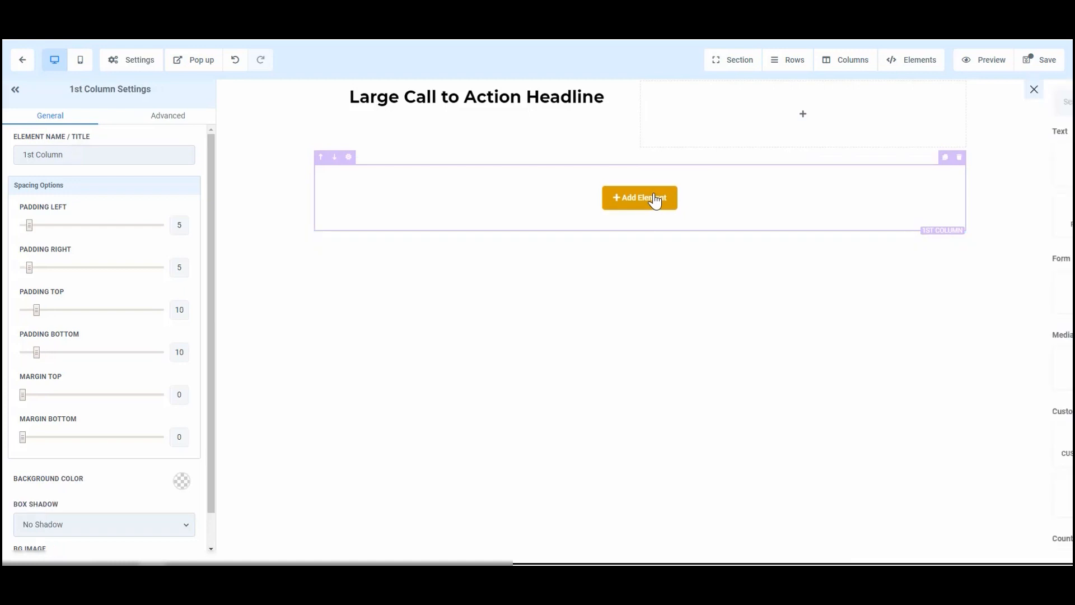
left_click(868, 376)
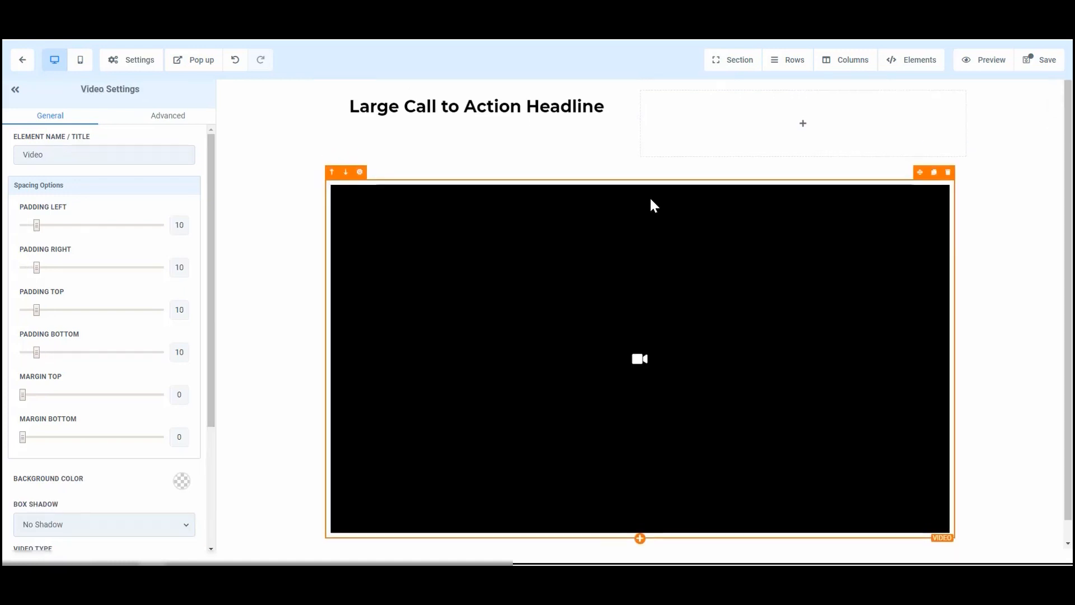
Add a new full-width section below the section containing the video
scroll(651, 210, "down", 1)
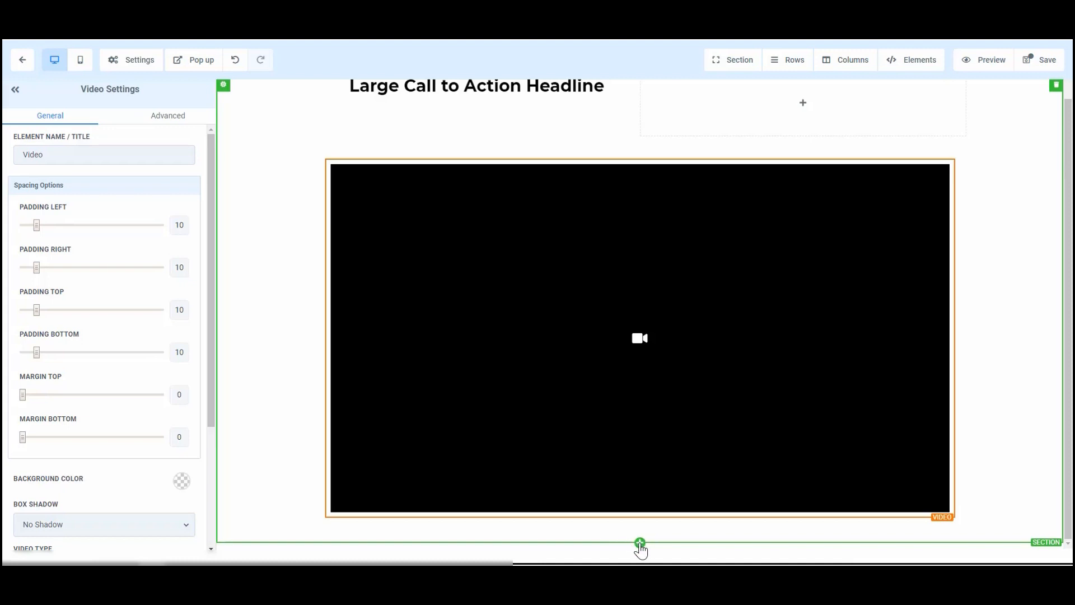
left_click(640, 543)
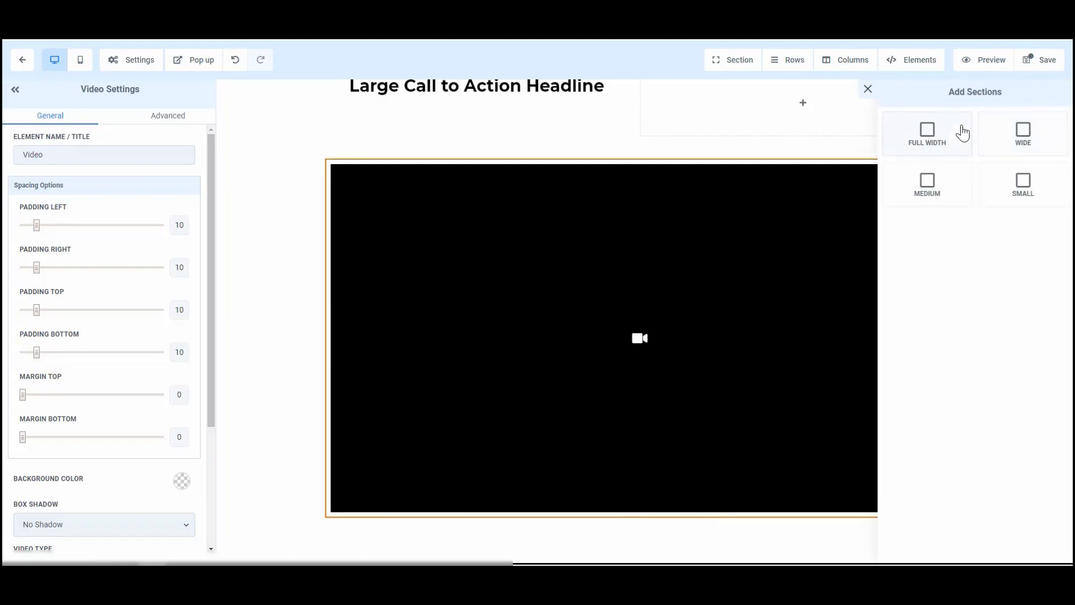
left_click(939, 144)
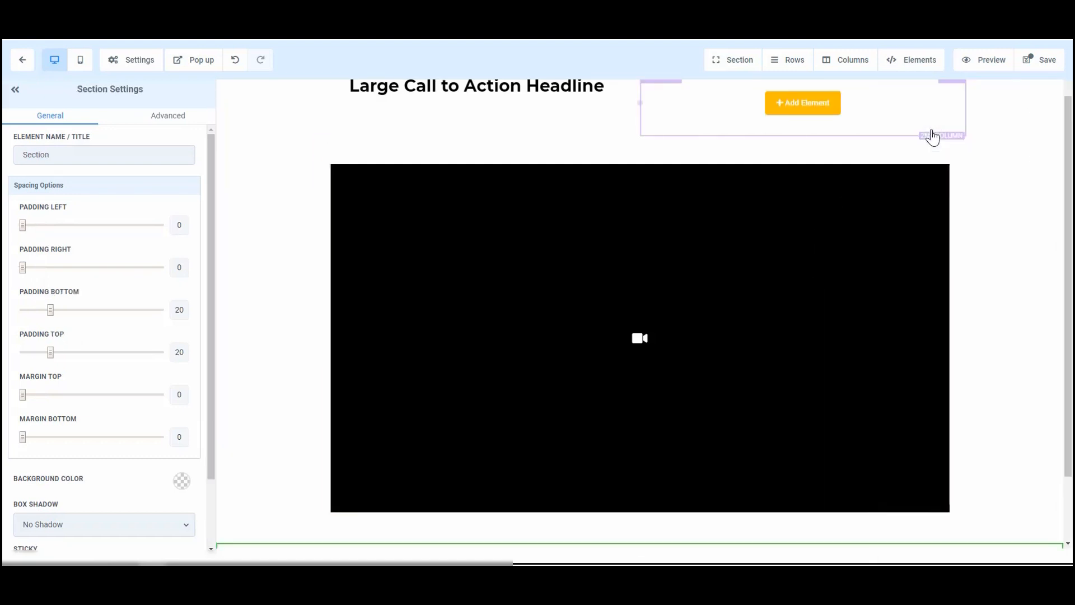
mouse_move(692, 504)
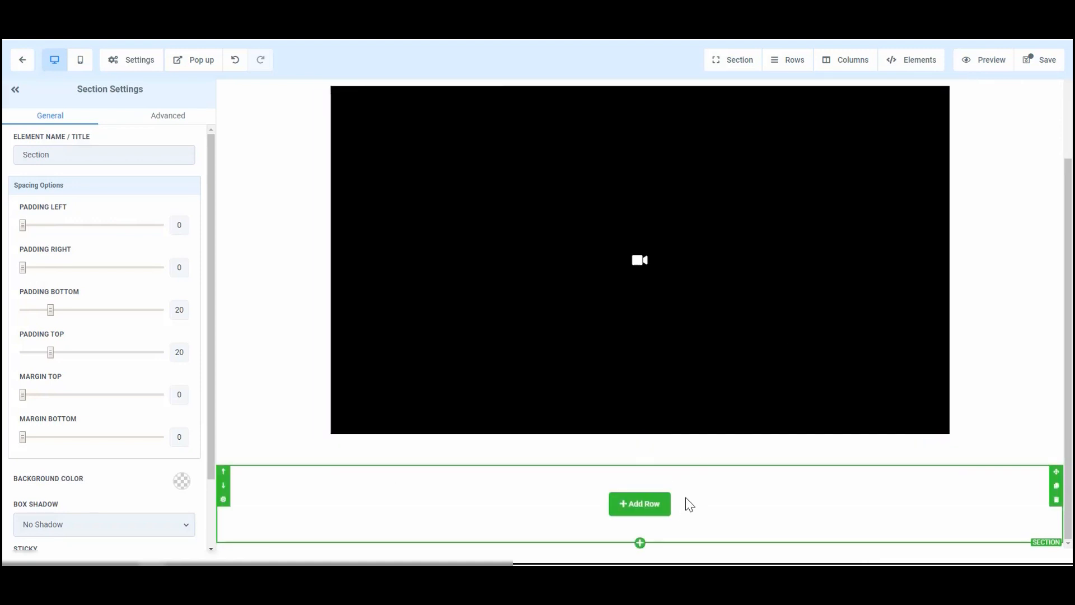
Insert a 2-column row between the headline row and the video row, and look over the page layout
scroll(273, 430, "up", 3)
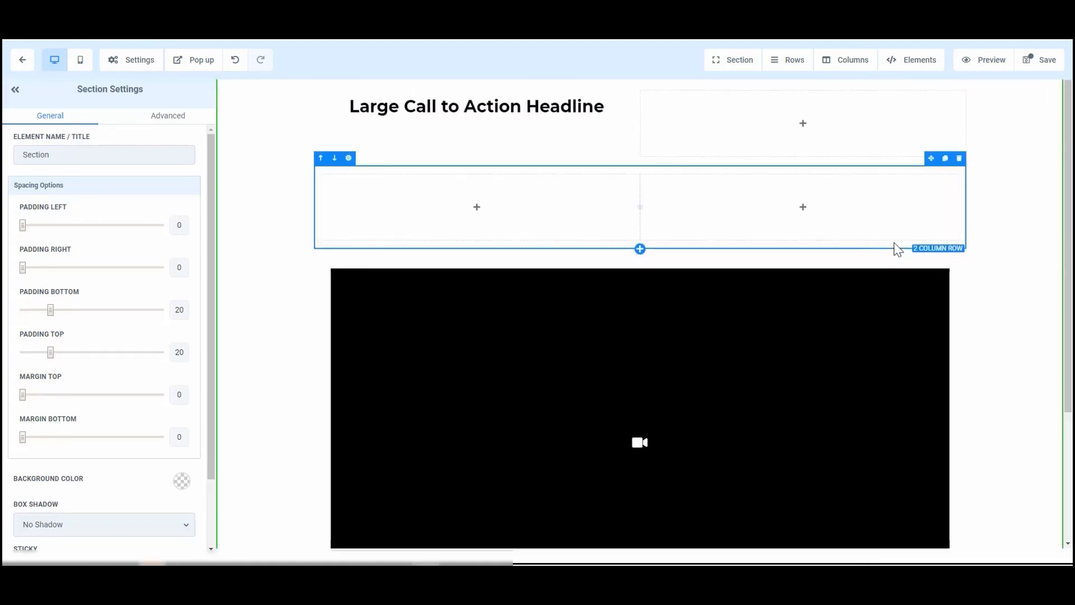
mouse_move(840, 234)
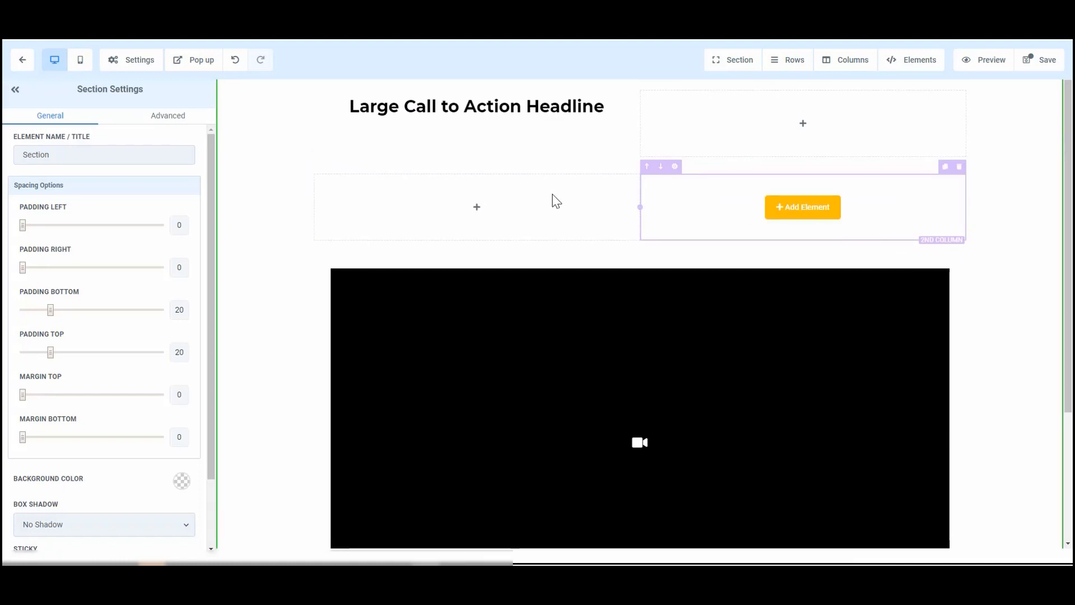
scroll(633, 280, "down", 3)
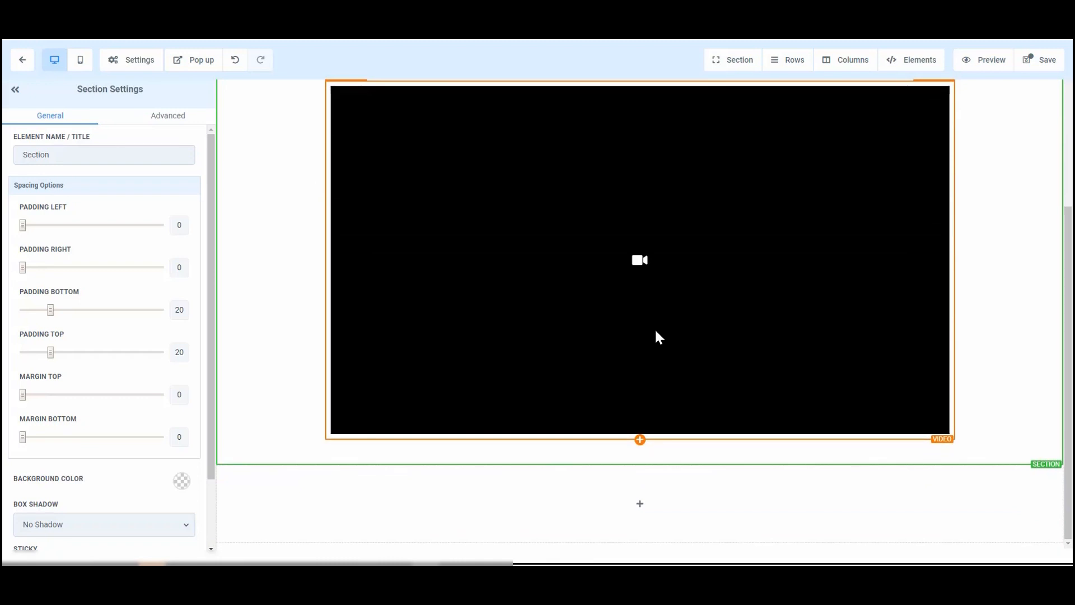
scroll(654, 330, "up", 3)
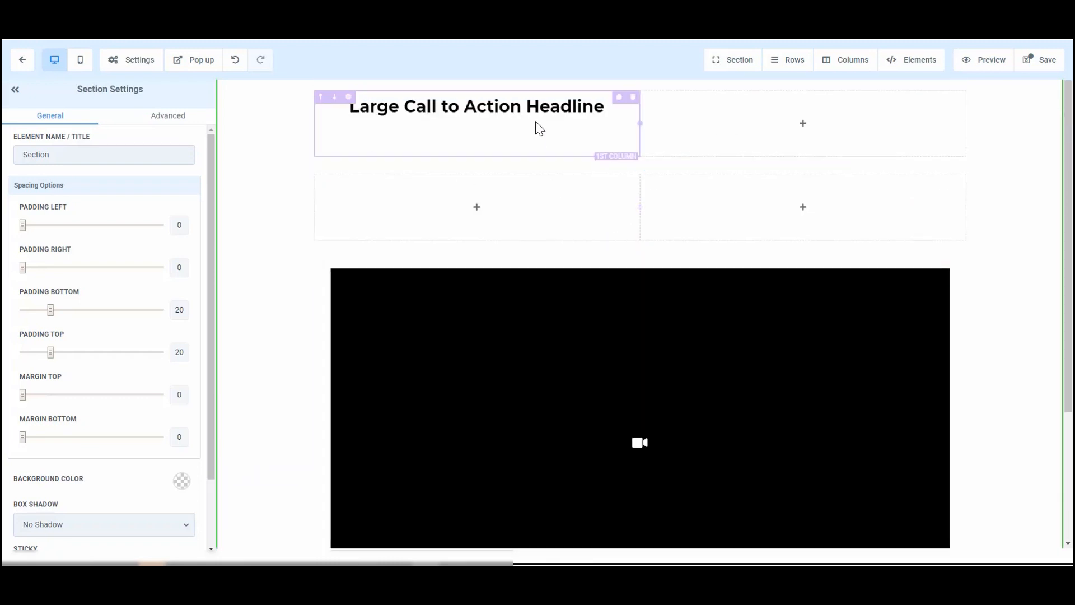
Insert a 1-column row directly beneath the headline's row and move the headline into it
left_click(640, 167)
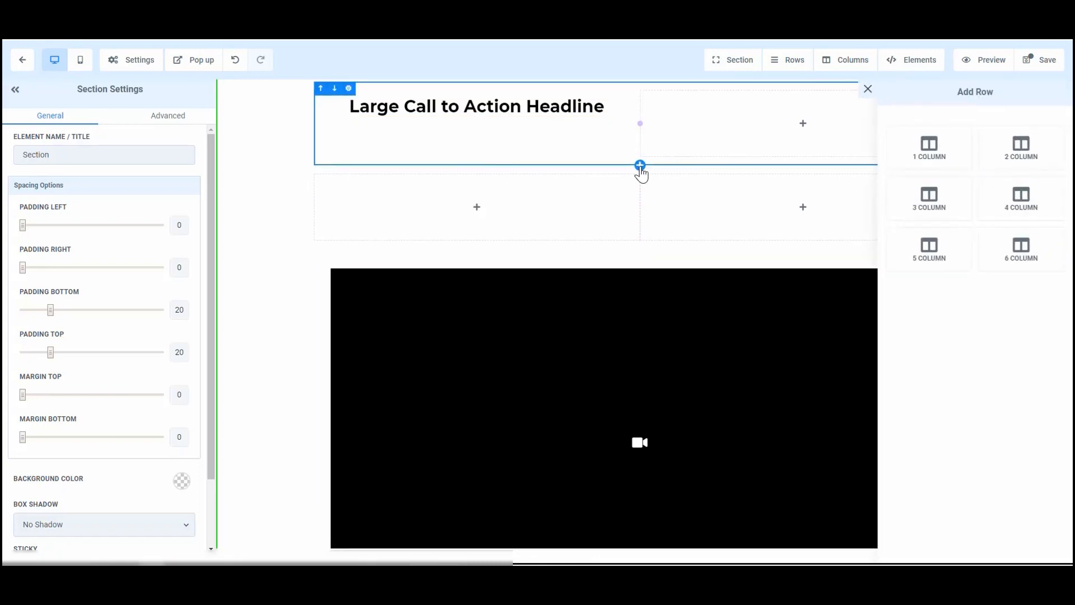
left_click(925, 156)
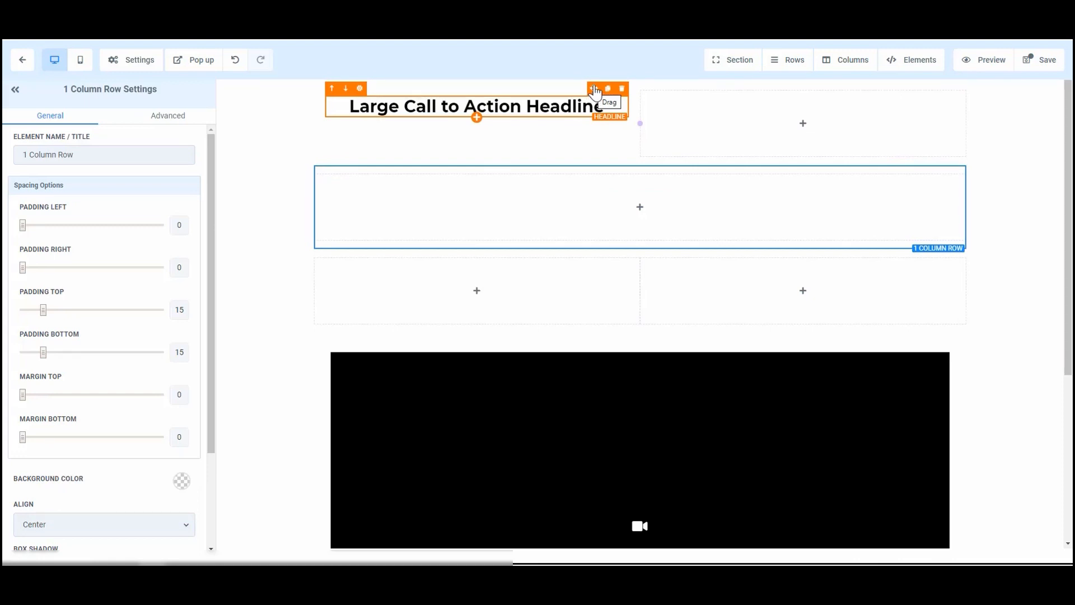
left_click_drag(595, 94, 654, 233)
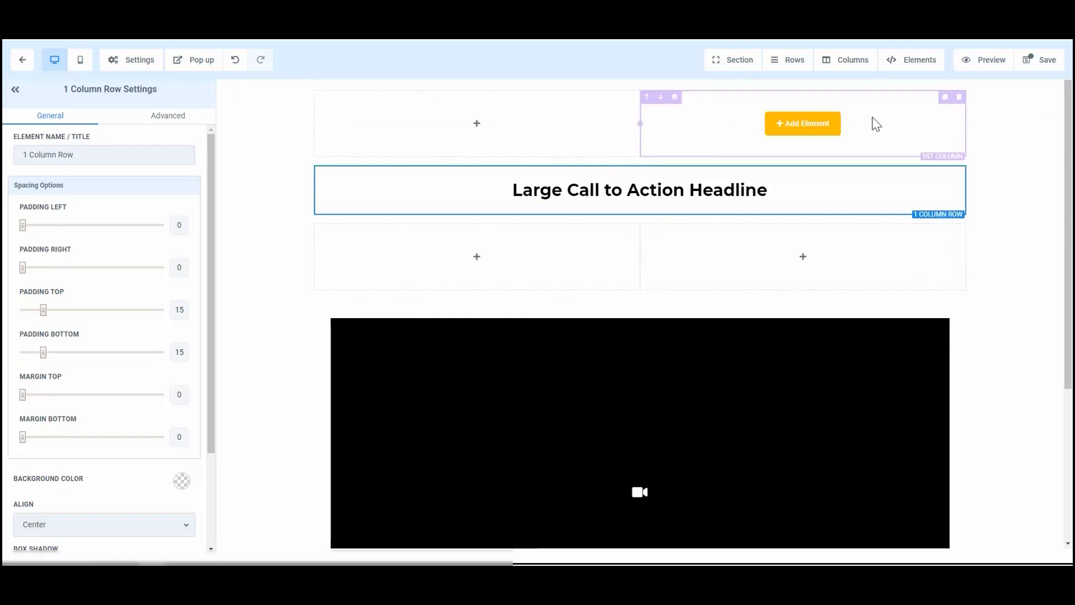
Open the management list of the page's rows and try the reorder and visibility controls on the first row
left_click(860, 110)
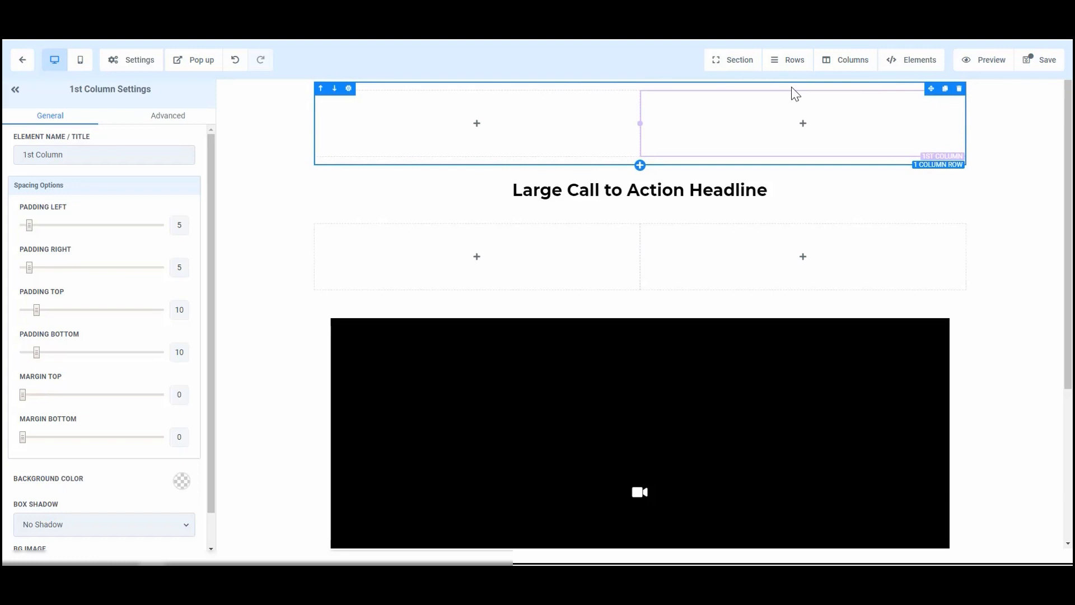
left_click(792, 62)
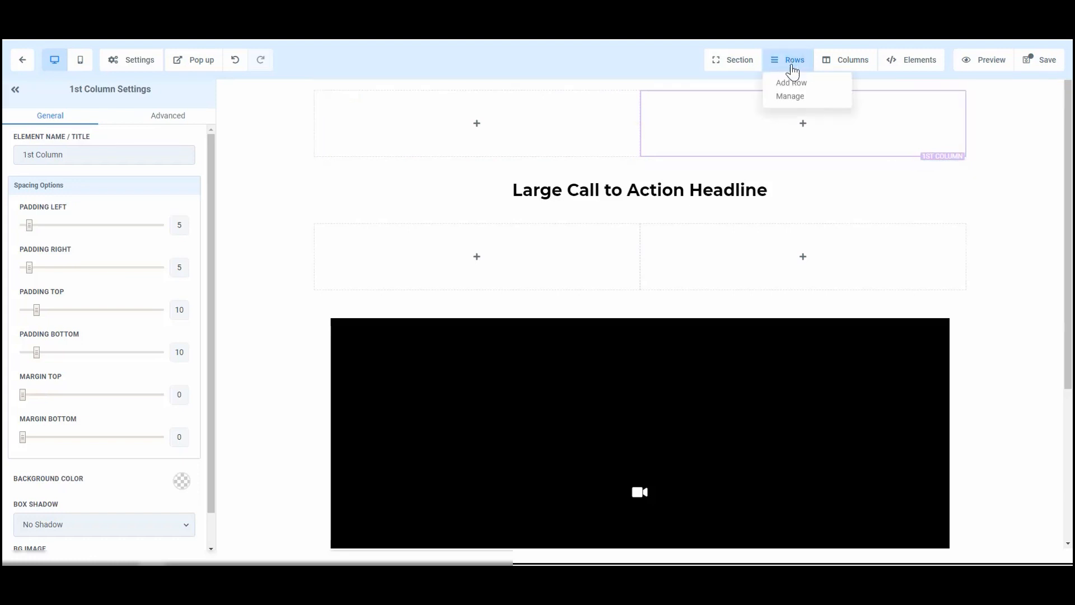
left_click(792, 97)
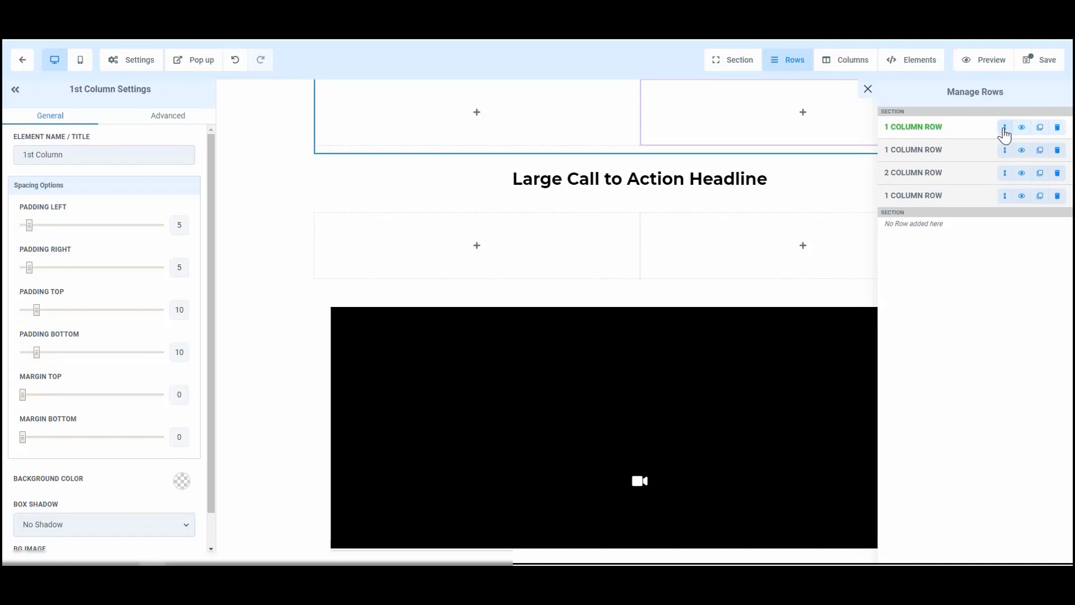
mouse_move(1005, 129)
left_mouse_down()
mouse_move(1006, 159)
mouse_move(1007, 131)
left_mouse_up()
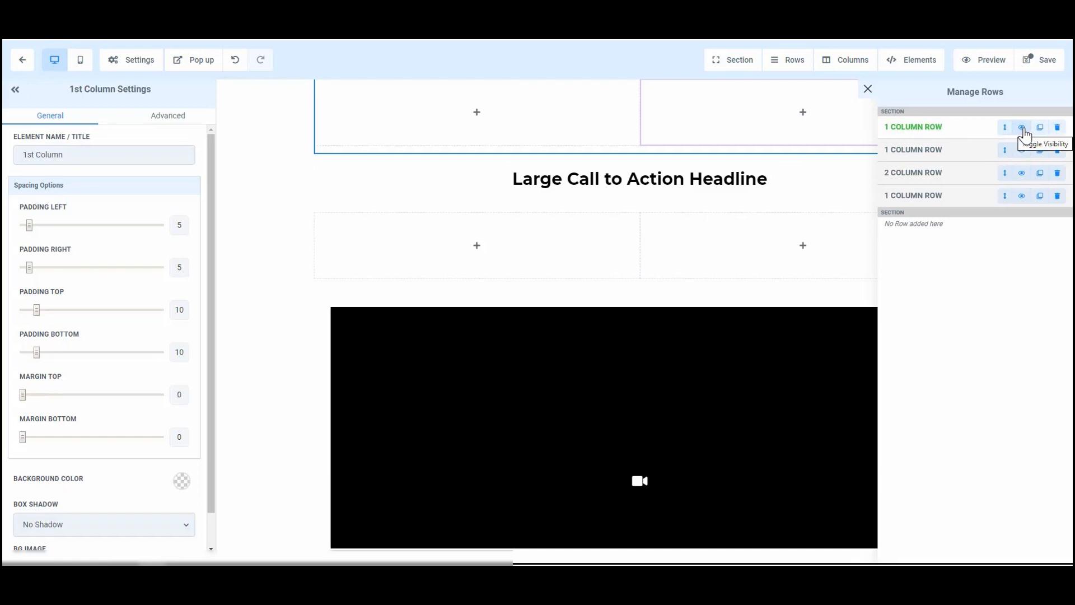
left_click(1022, 133)
left_click(1023, 134)
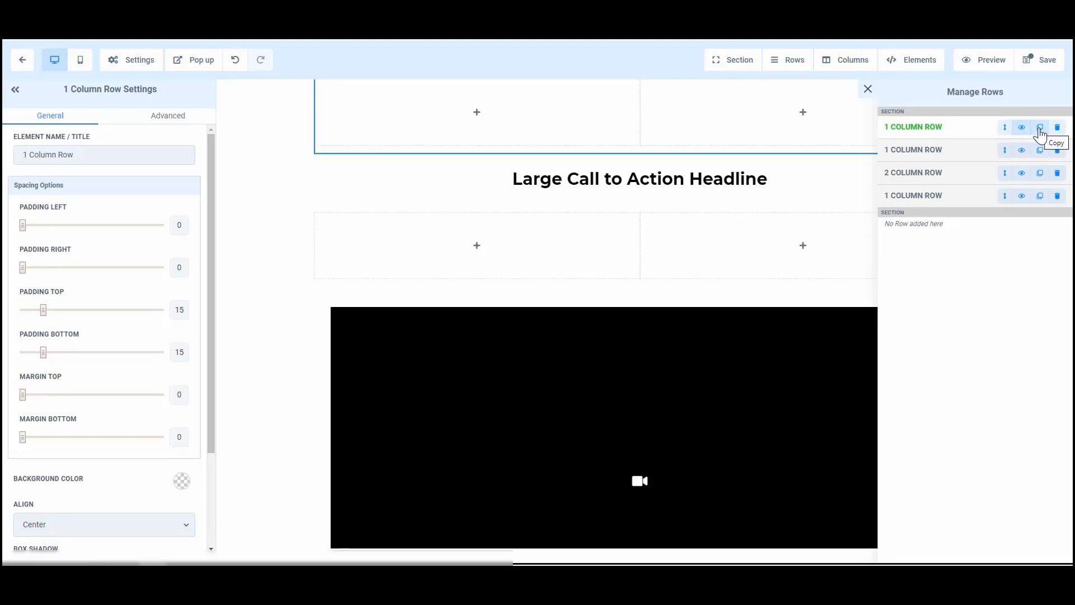
Duplicate the empty first row, and delete one of the two copies
left_click(1040, 130)
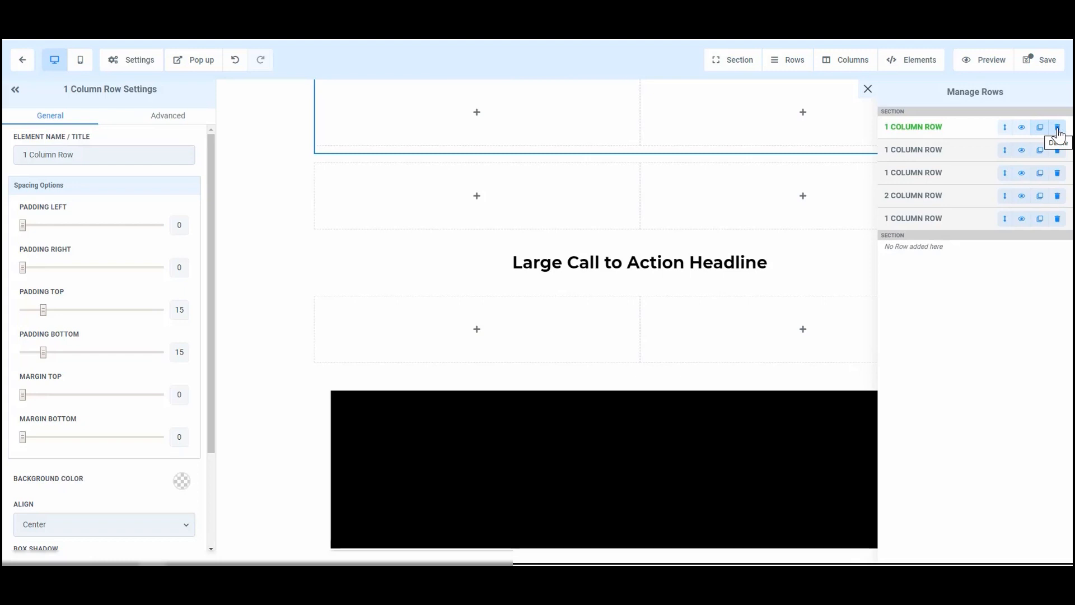
left_click(1058, 131)
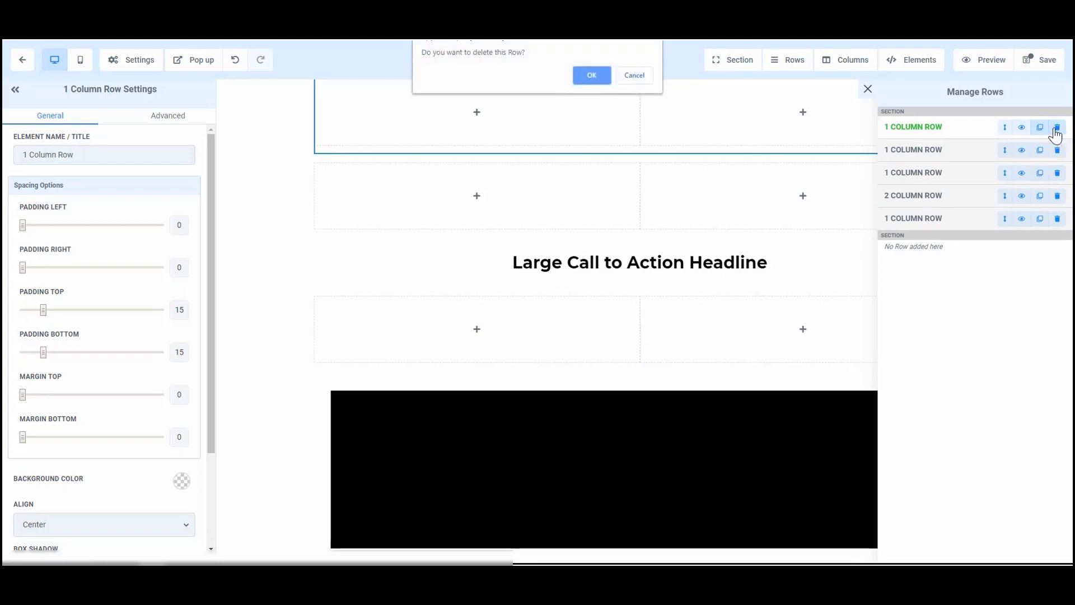
left_click(598, 78)
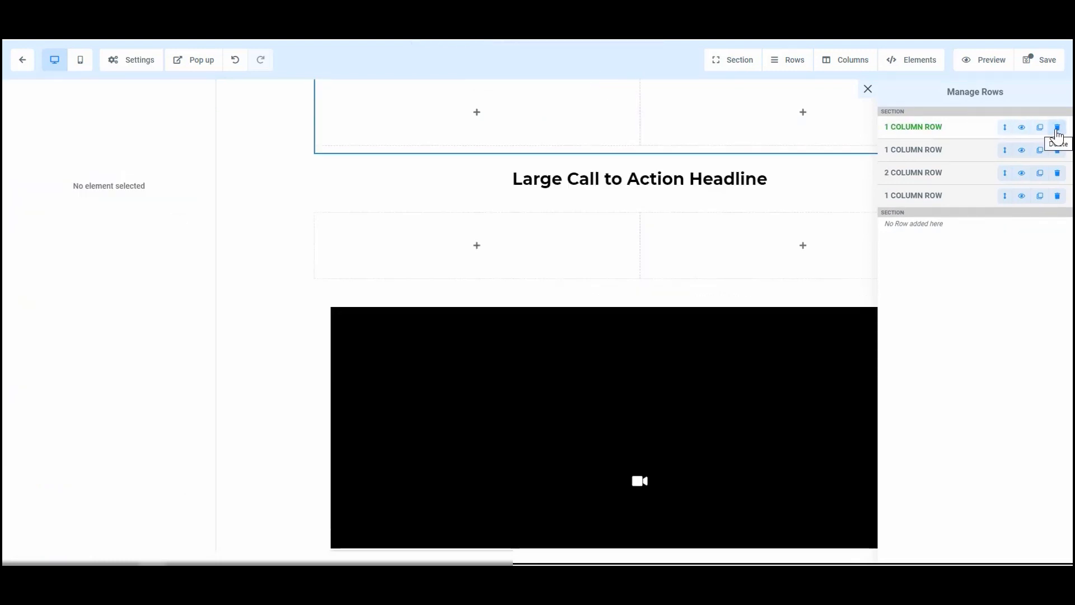
Delete the empty row above the headline and the empty 2-column row below it, and close the row list
left_click(1058, 131)
left_click(599, 80)
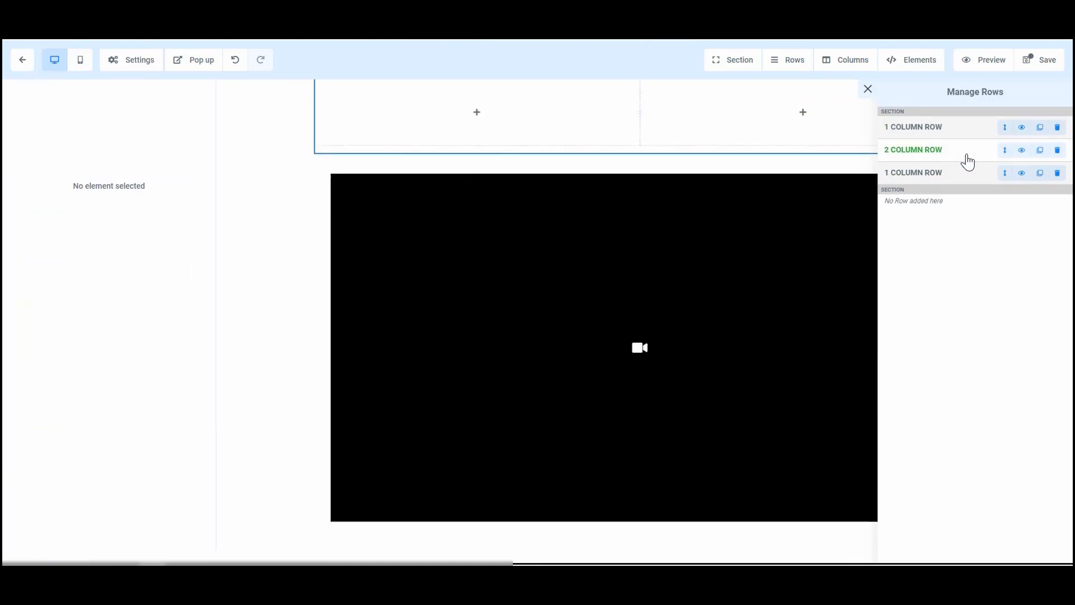
left_click(1057, 151)
left_click(596, 79)
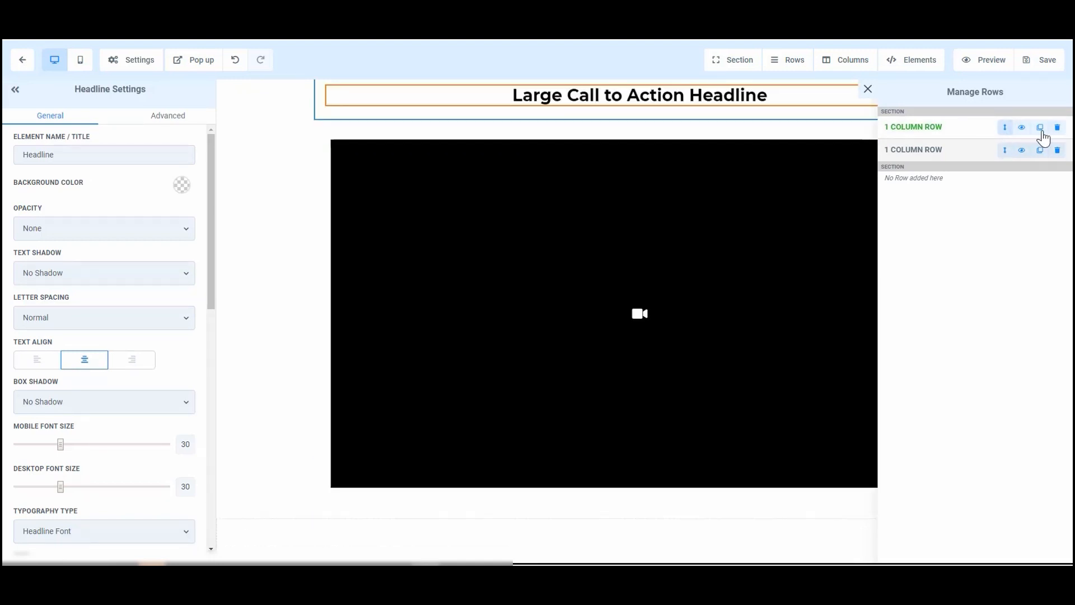
left_click(867, 91)
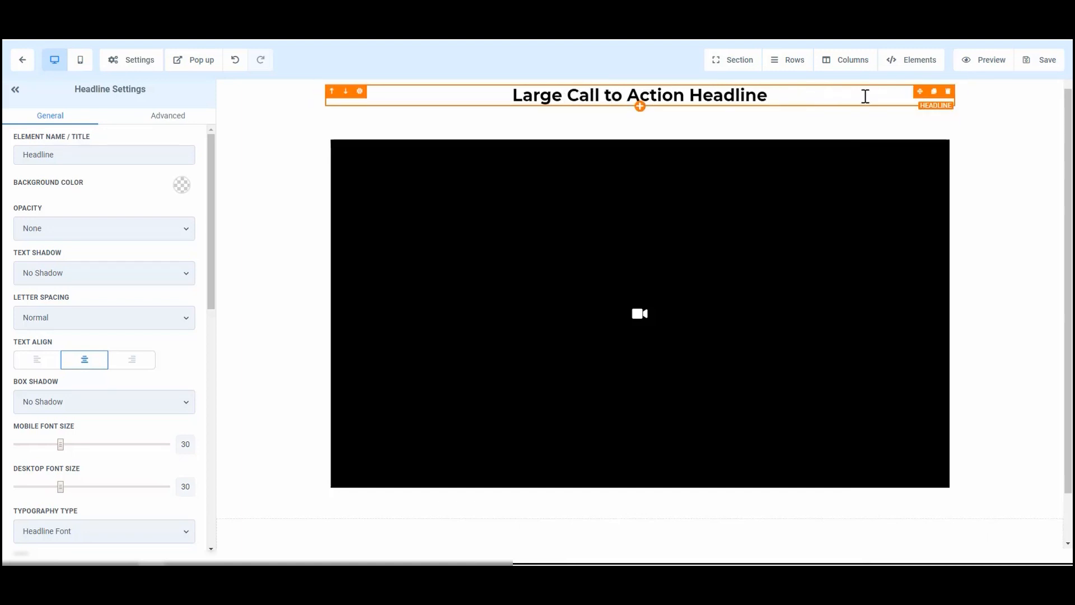
Duplicate the "Large Call to Action Headline" and change the lower copy's text to "Second Line"
left_click(934, 96)
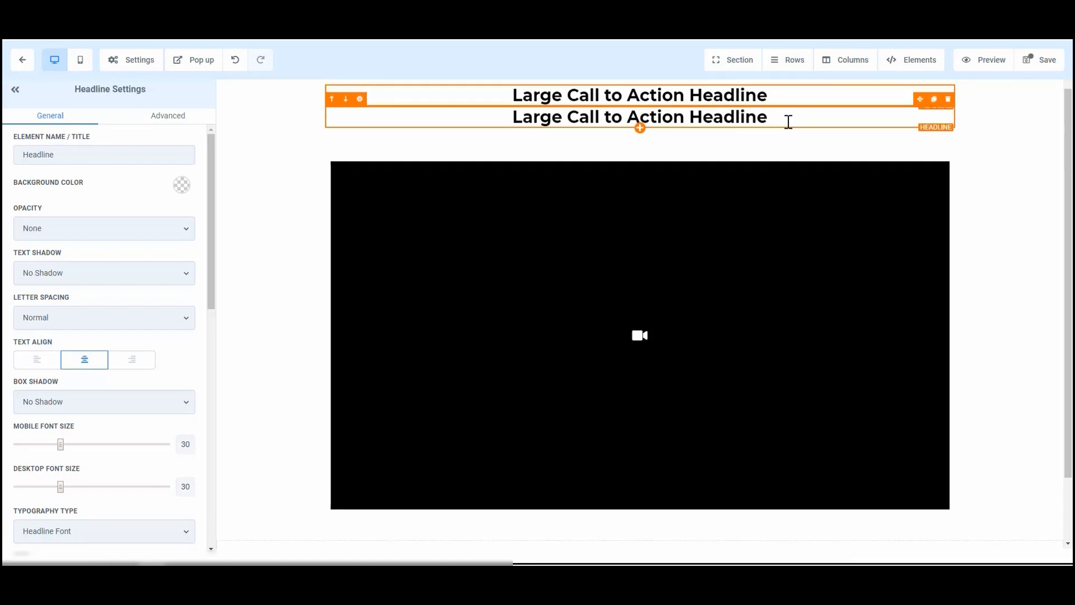
triple_click(724, 121)
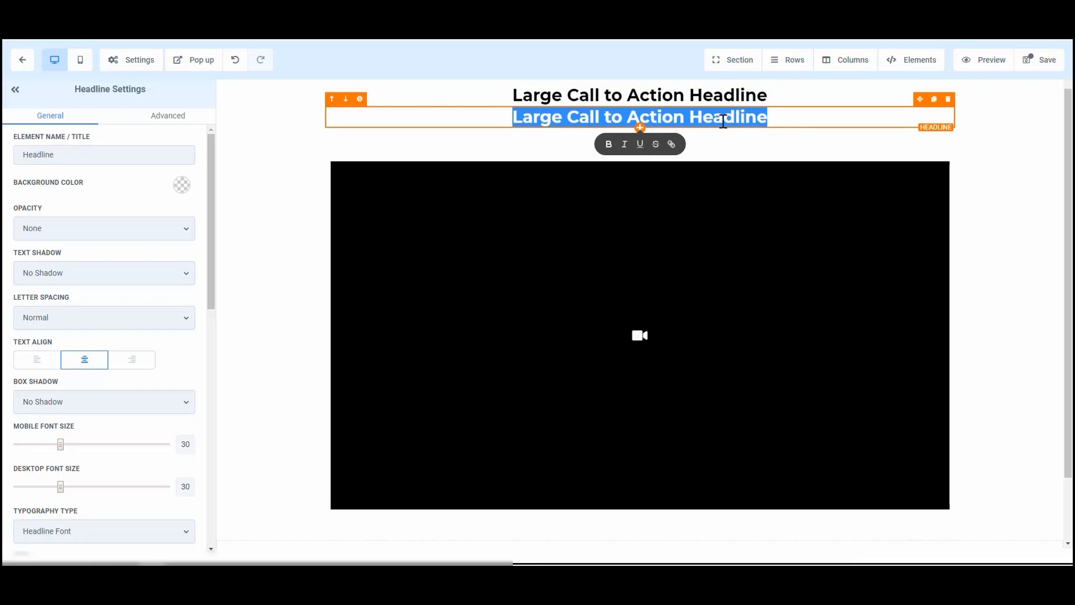
type("Second Line")
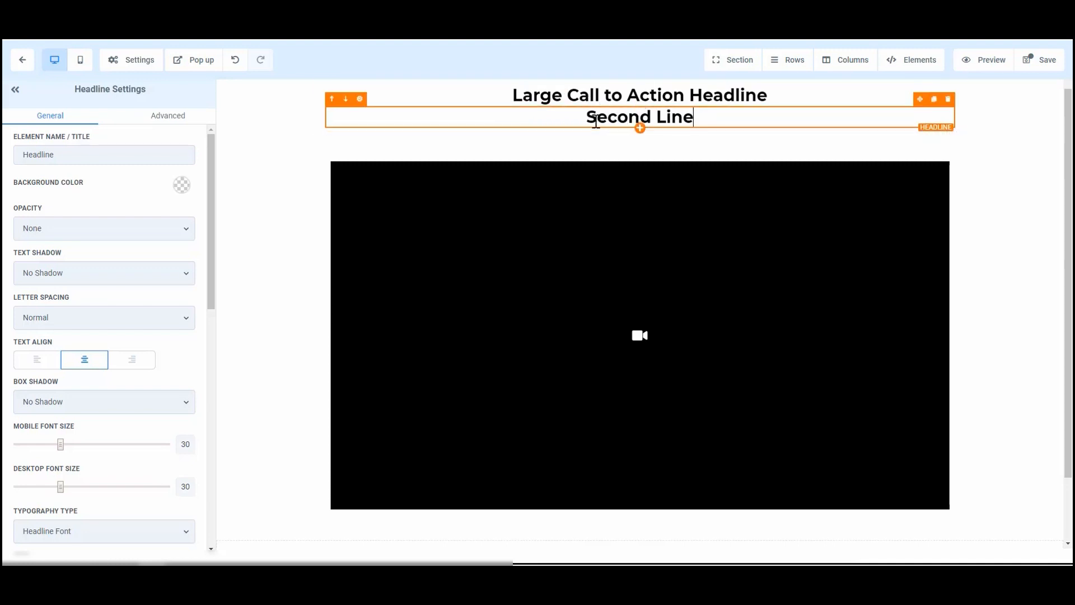
Try reordering the "Second Line" headline above and below the main headline and beneath the video, and delete it
left_click(335, 103)
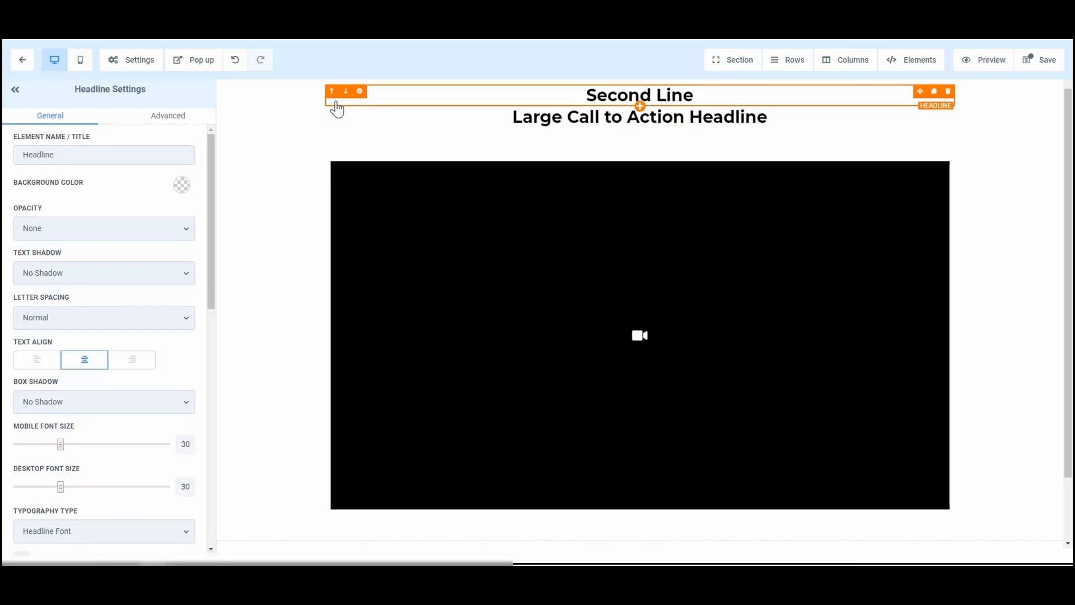
left_click(346, 95)
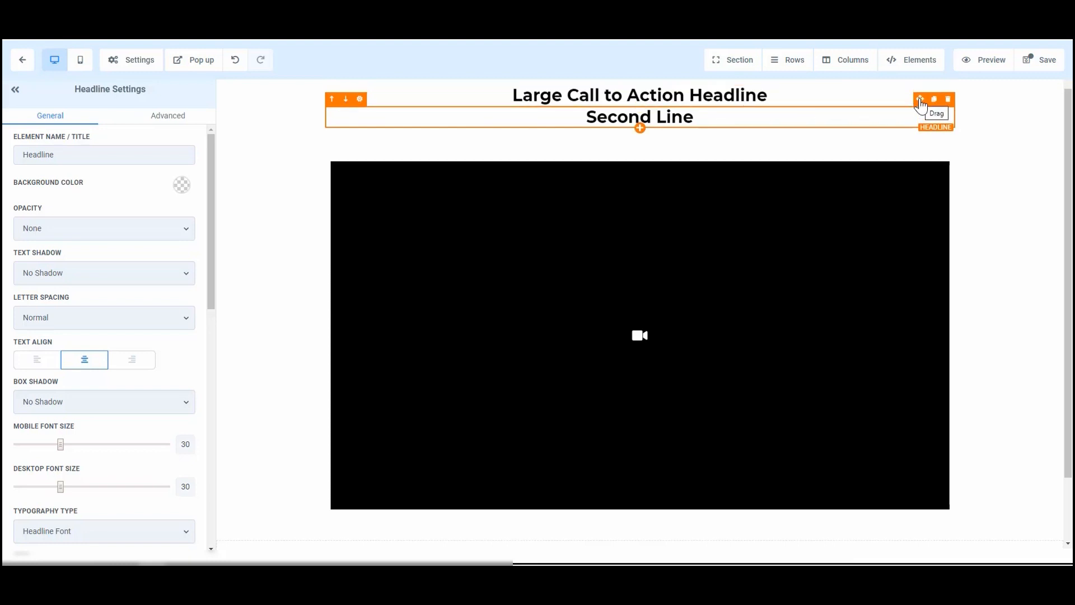
left_click_drag(921, 104, 797, 451)
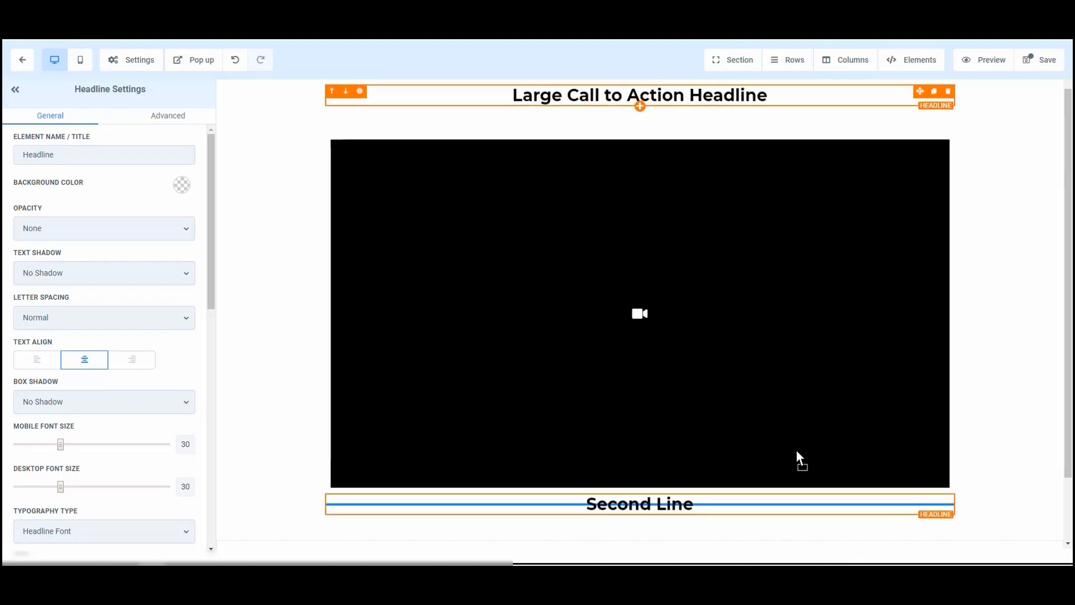
left_click_drag(795, 493, 795, 494)
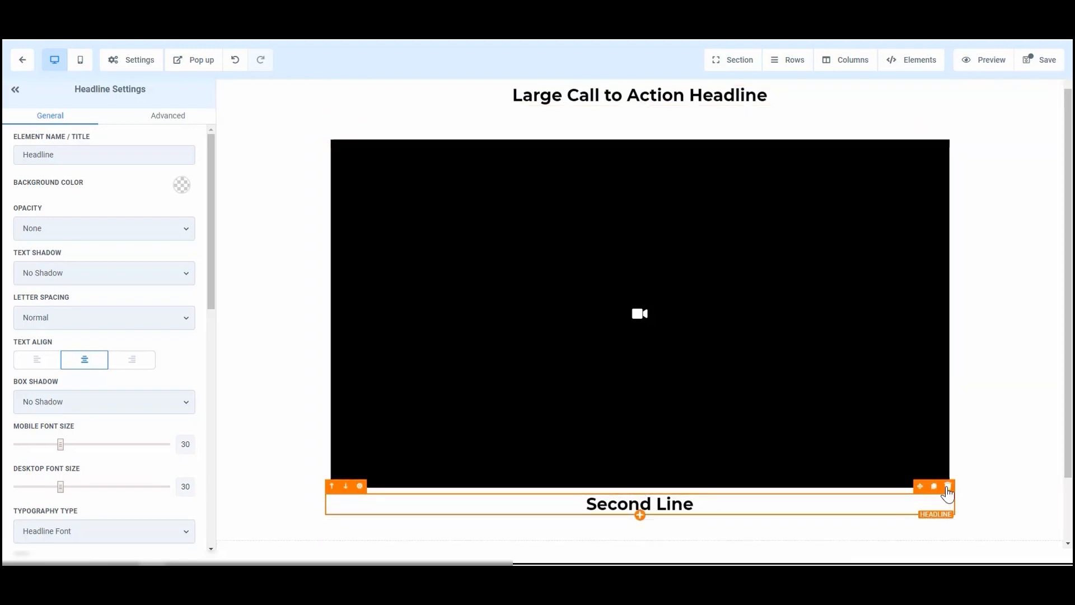
left_click(948, 487)
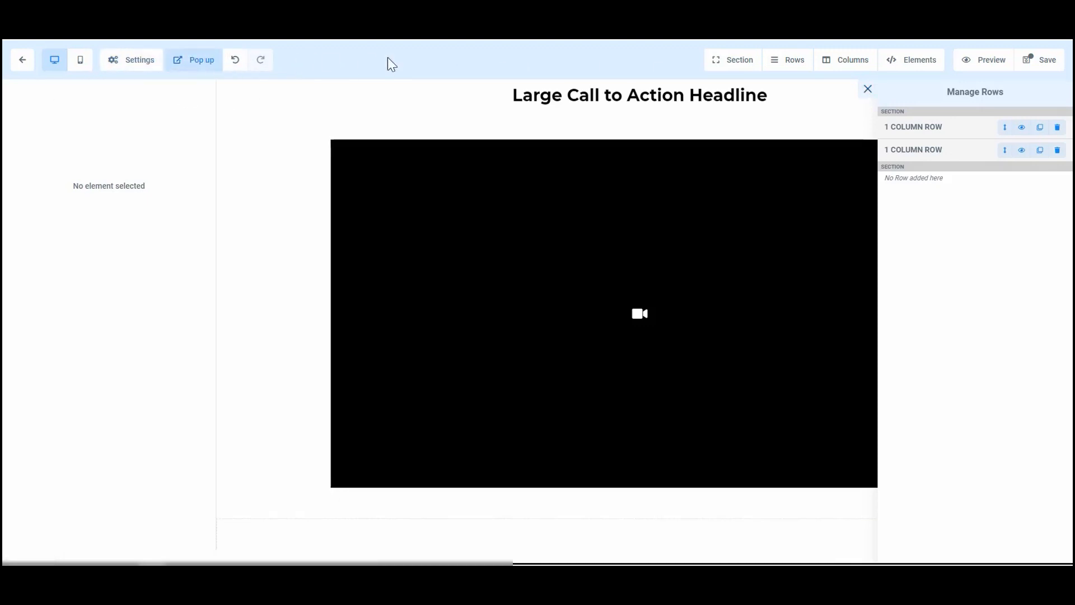
left_click(740, 62)
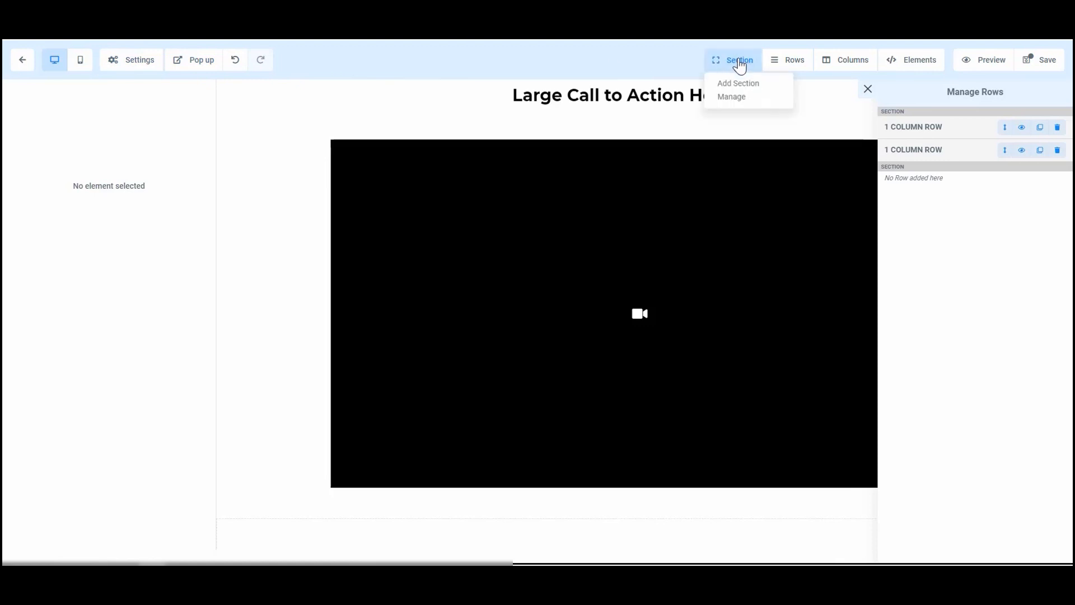
left_click(791, 63)
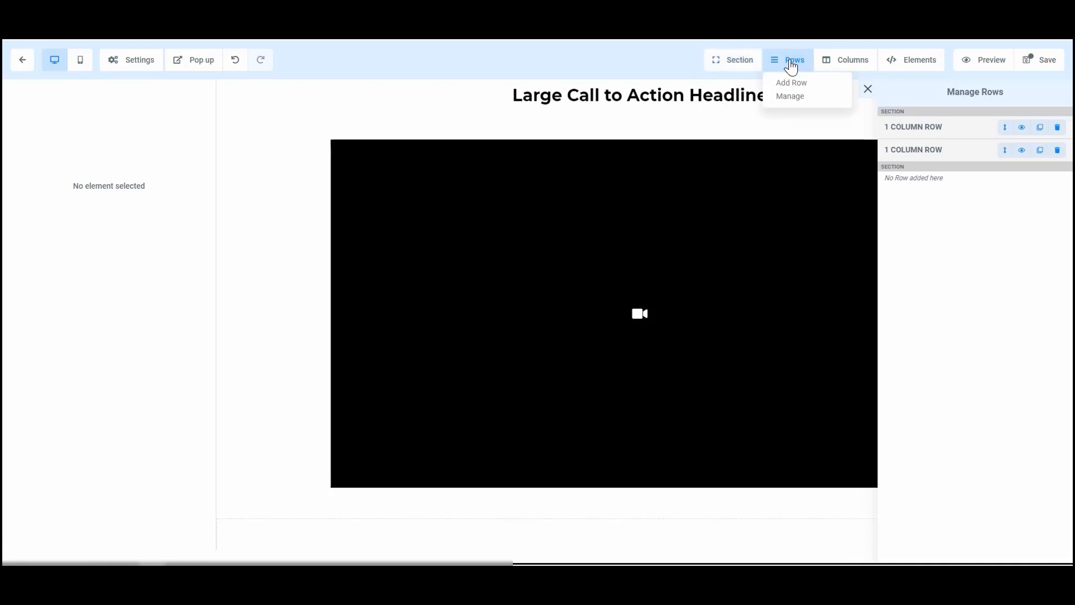
left_click(857, 63)
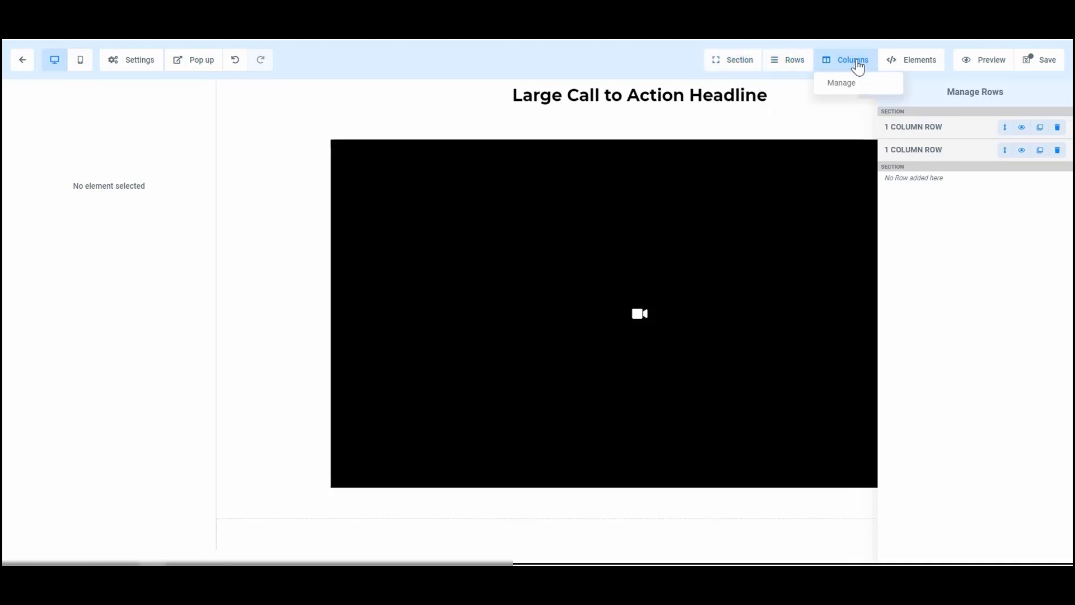
left_click(909, 65)
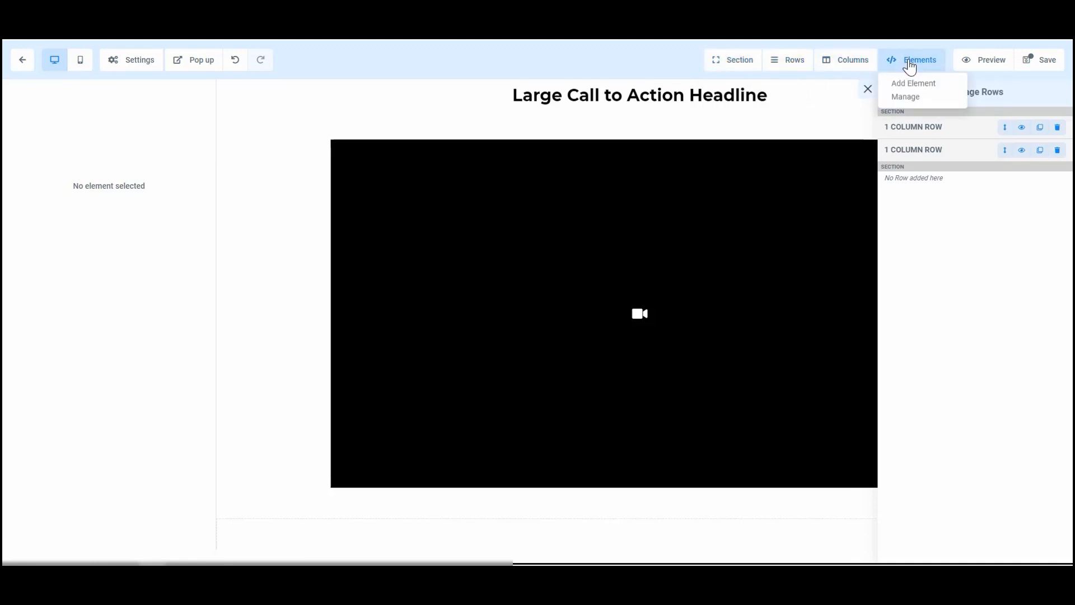
left_click(909, 66)
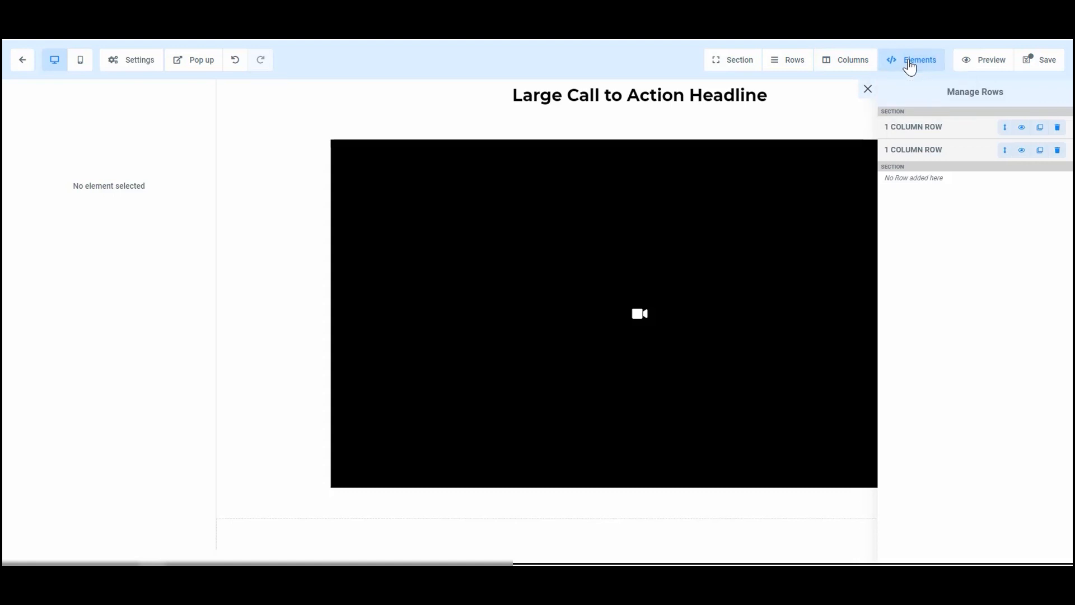
Save the page, and set its SEO title to "Basic Page" and its SEO description to "Description goes here"
left_click(1045, 66)
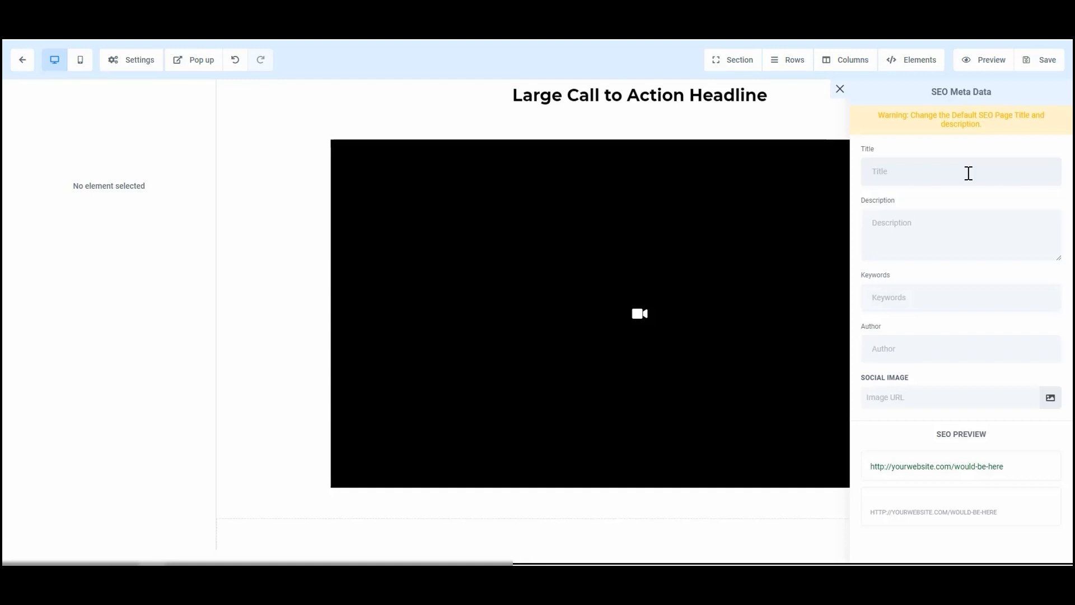
type("Basic Page")
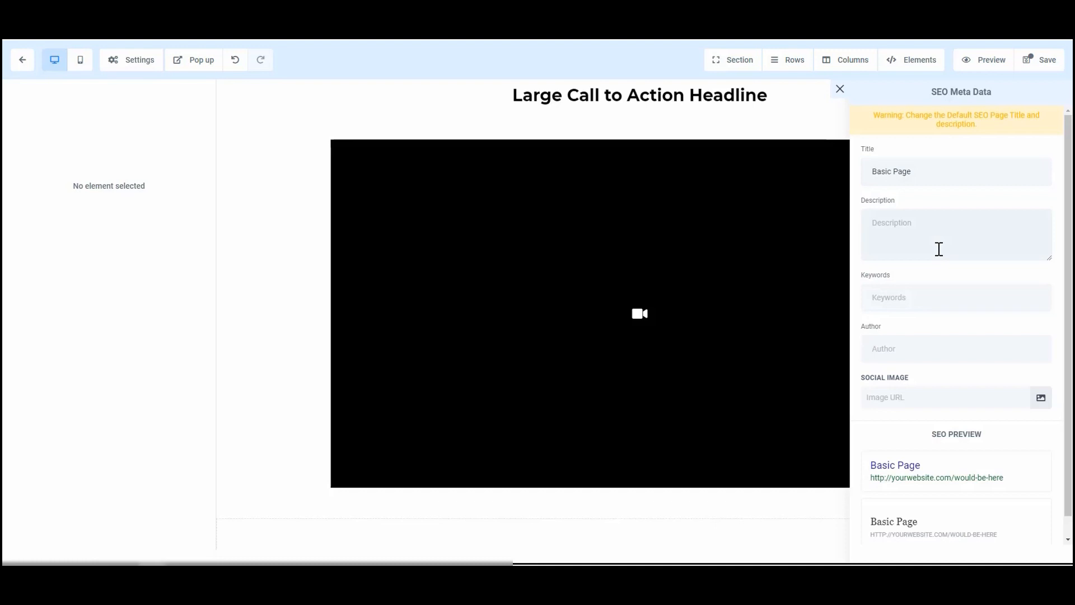
left_click(939, 248)
type("De")
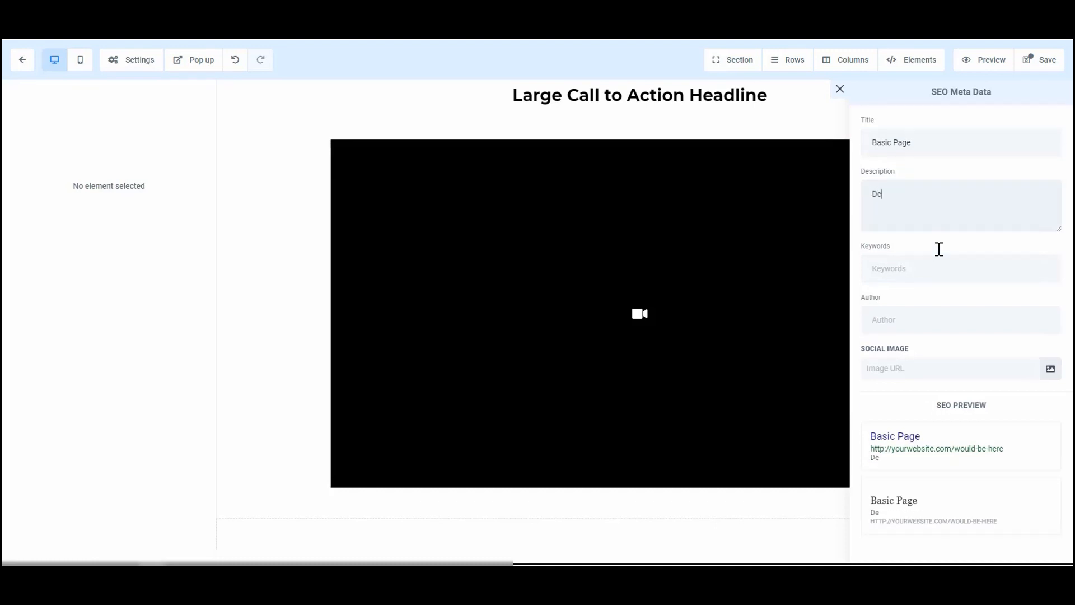
type("scription goes here")
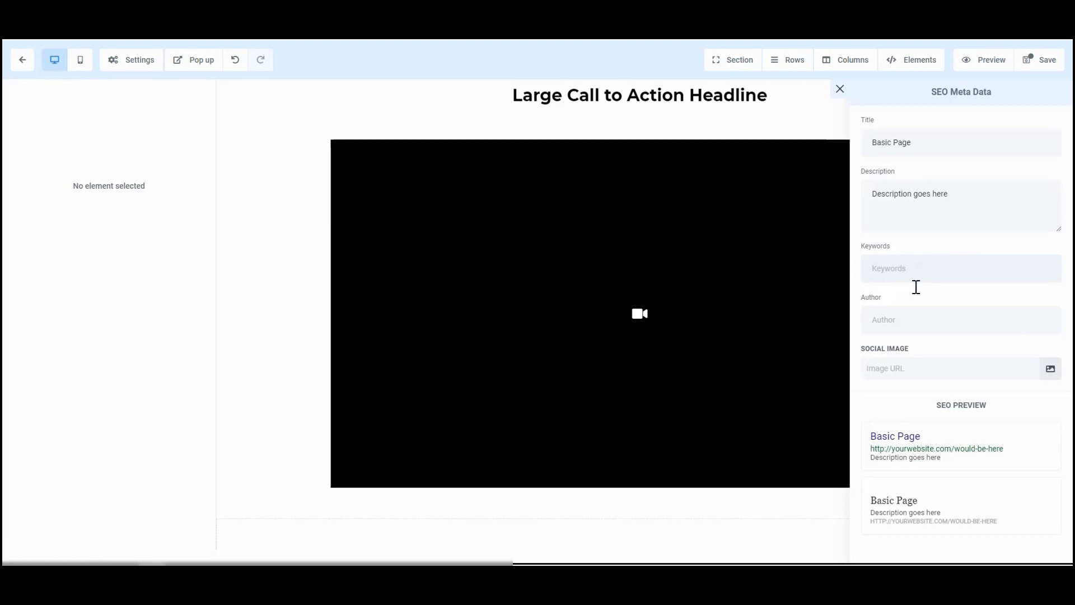
left_click(921, 319)
Save the page with its SEO meta data and open the page preview
left_click(1037, 66)
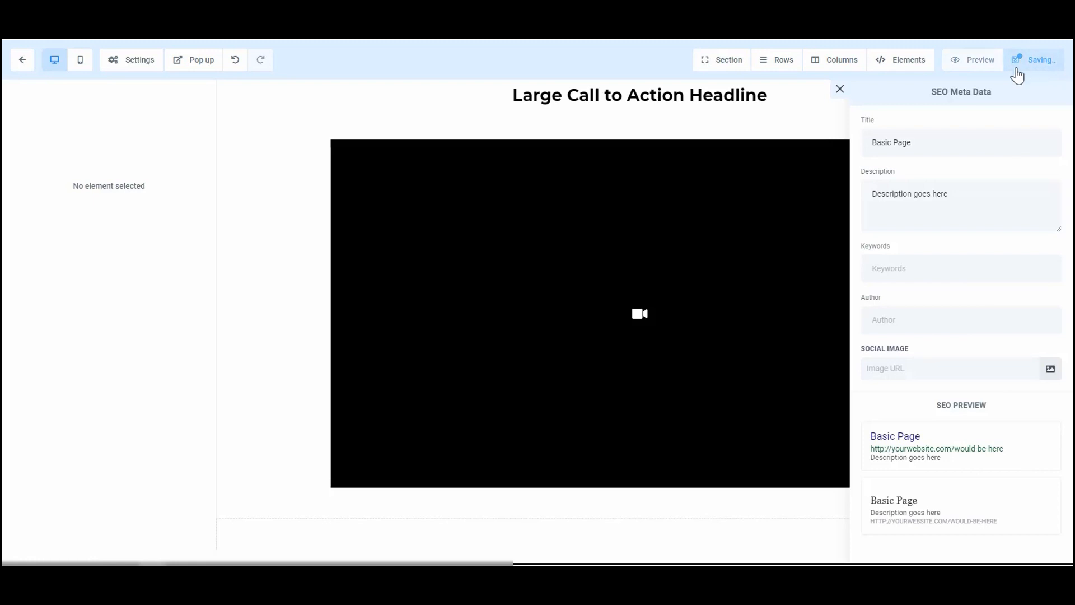
left_click(991, 68)
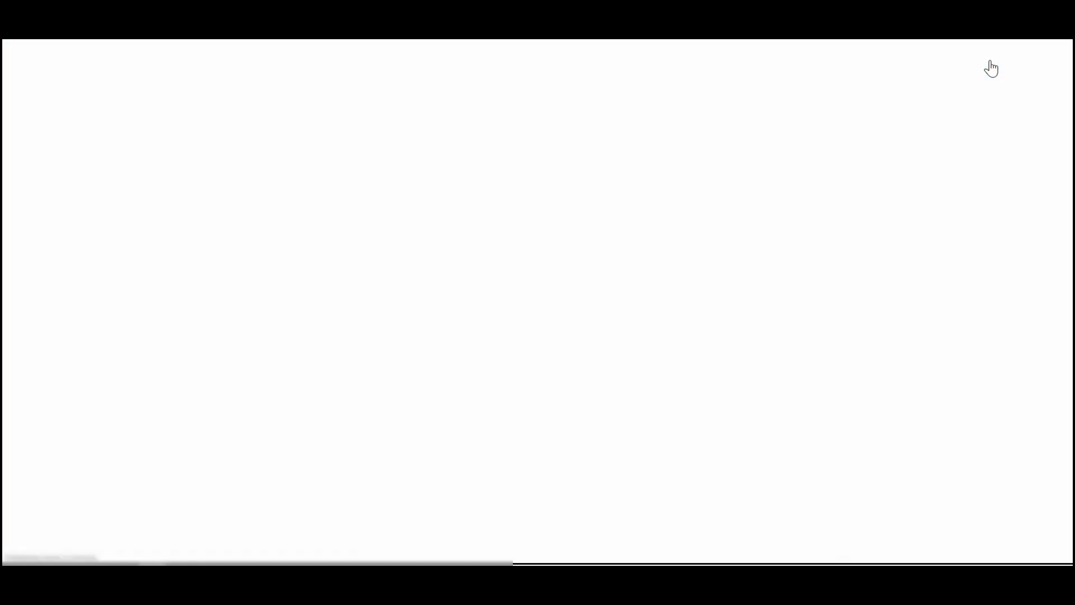